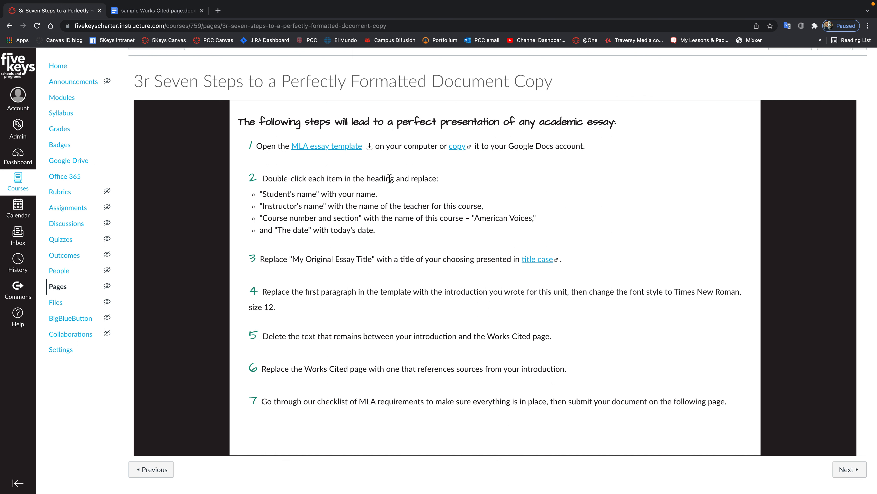
{"action": "left_click", "coordinate": [164, 15]}
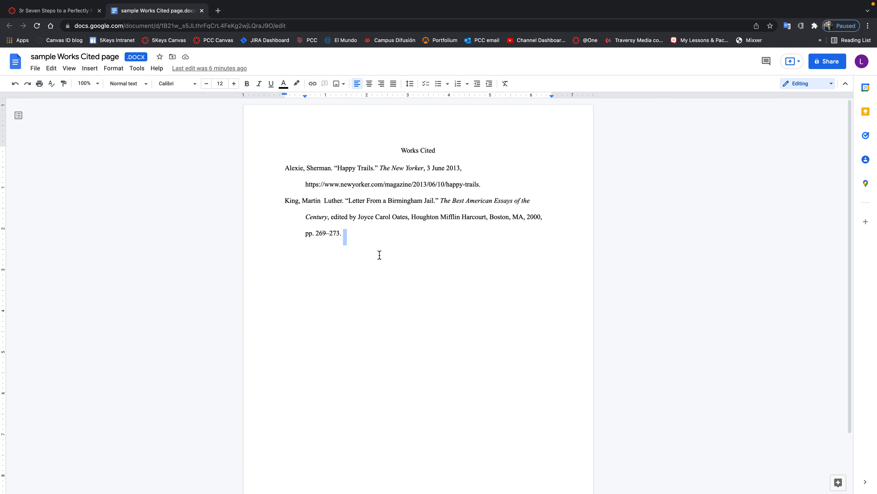
{"action": "left_click", "coordinate": [362, 240]}
{"action": "left_click", "coordinate": [53, 14]}
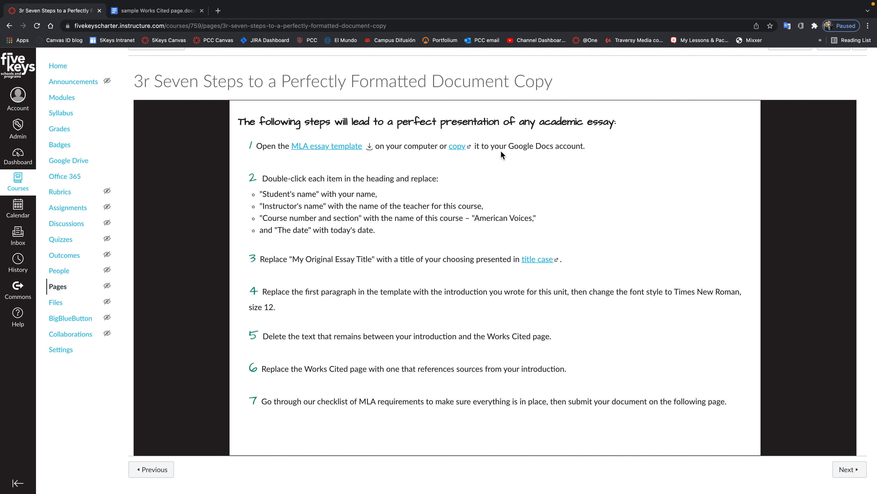
Make an editable copy of the MLA Essay Formatting Template from the Canvas copy link.
{"action": "left_click", "coordinate": [457, 146]}
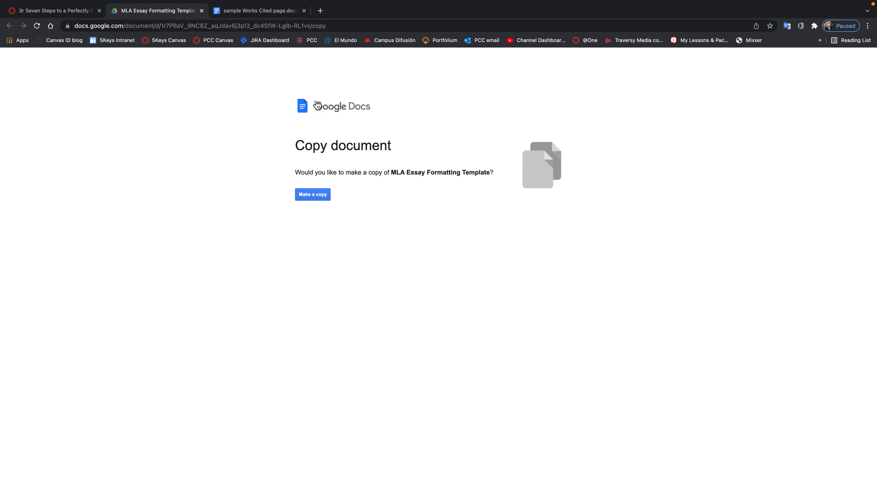
{"action": "left_click", "coordinate": [316, 195]}
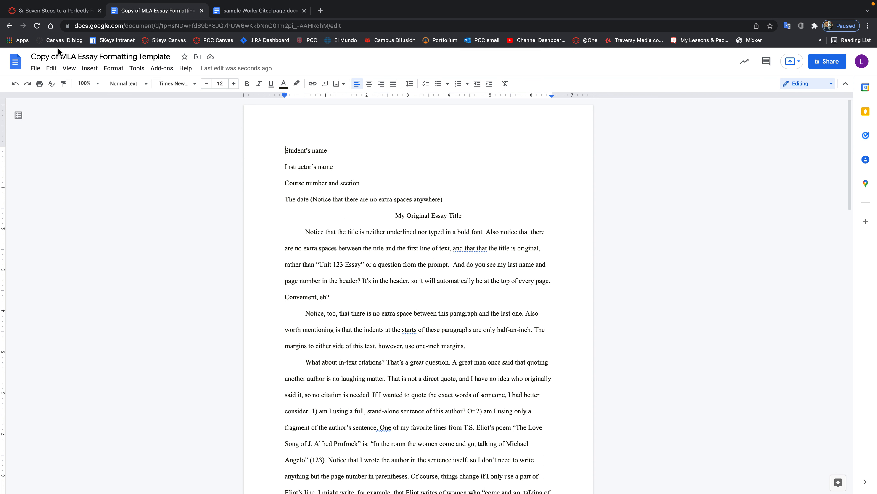
{"action": "left_click", "coordinate": [56, 12]}
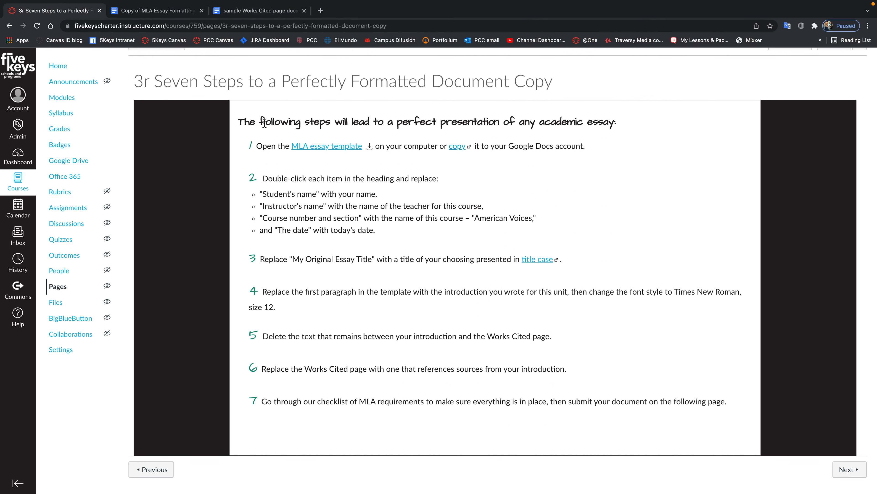
{"action": "left_click", "coordinate": [282, 13]}
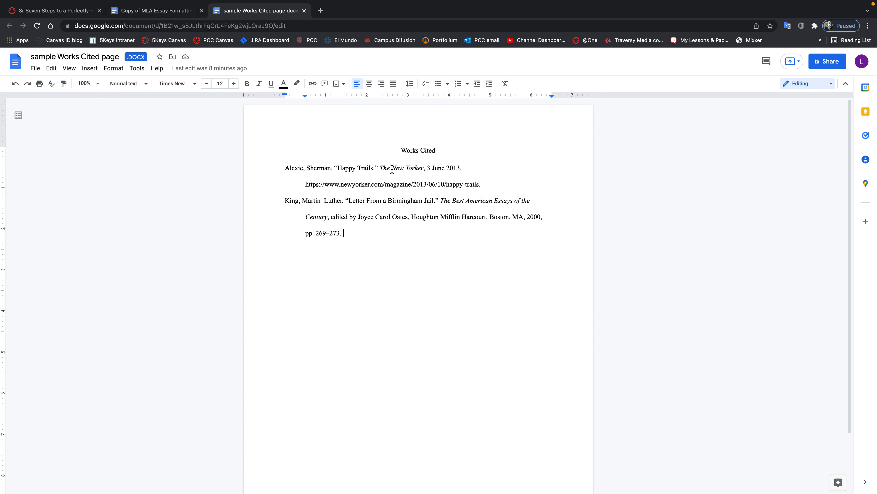
{"action": "left_click", "coordinate": [148, 12]}
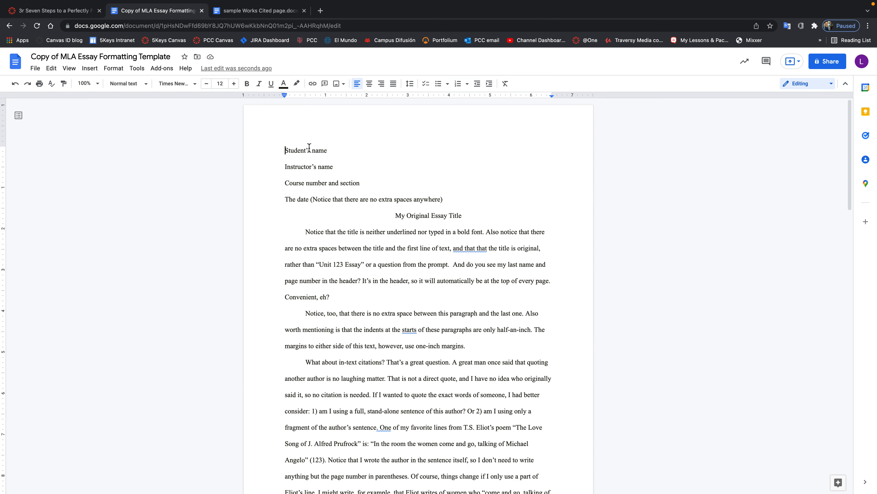
Replace the student and instructor name placeholders with the student's and instructor's names.
{"action": "left_click_drag", "start_coordinate": [332, 152], "coordinate": [283, 152]}
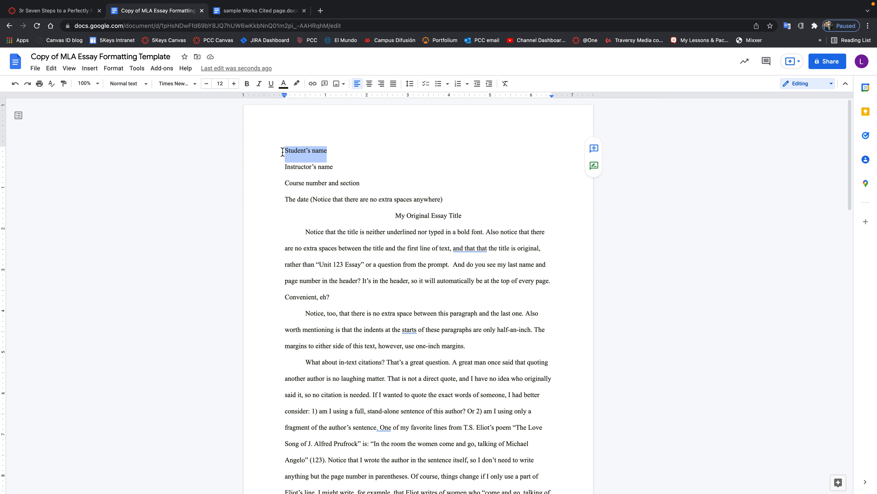
{"action": "type", "text": "Clark "}
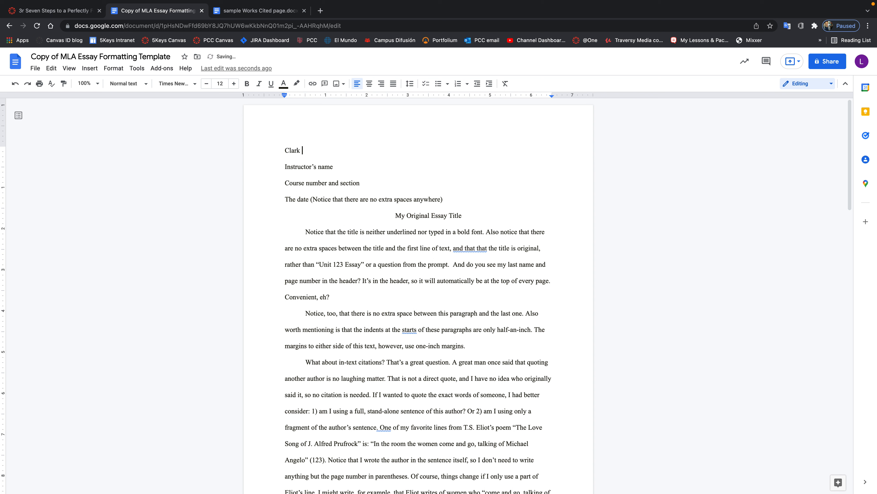
{"action": "type", "text": "Kent"}
{"action": "left_click_drag", "start_coordinate": [333, 168], "coordinate": [285, 168]}
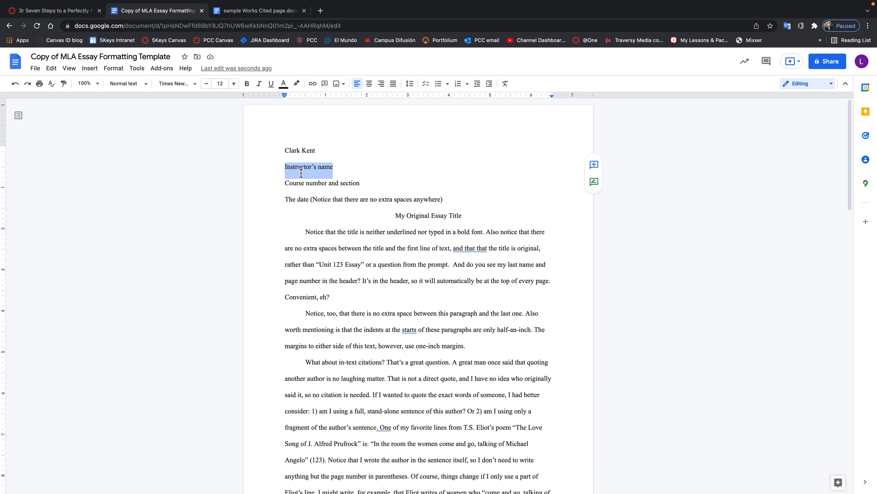
{"action": "type", "text": "Tony Stark"}
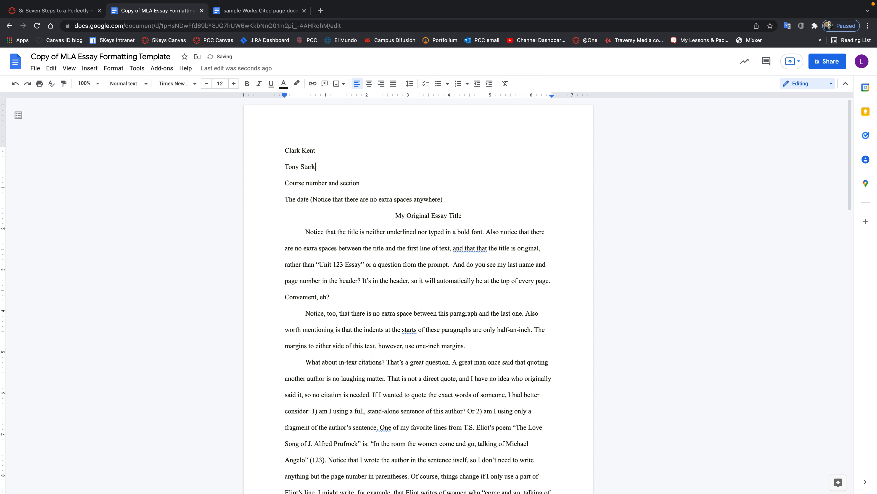
Set the course line to 'American Voices' and the date to 'January 10th, 2034'.
{"action": "left_click_drag", "start_coordinate": [359, 183], "coordinate": [288, 184]}
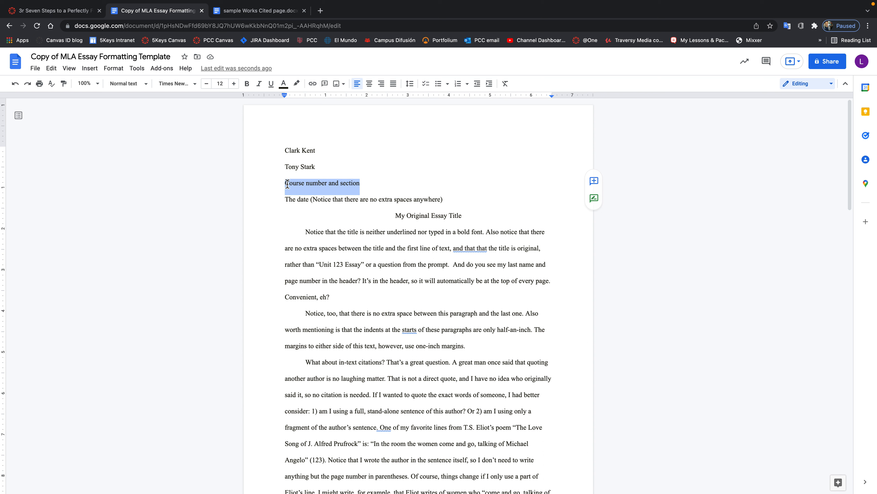
{"action": "type", "text": "Ame"}
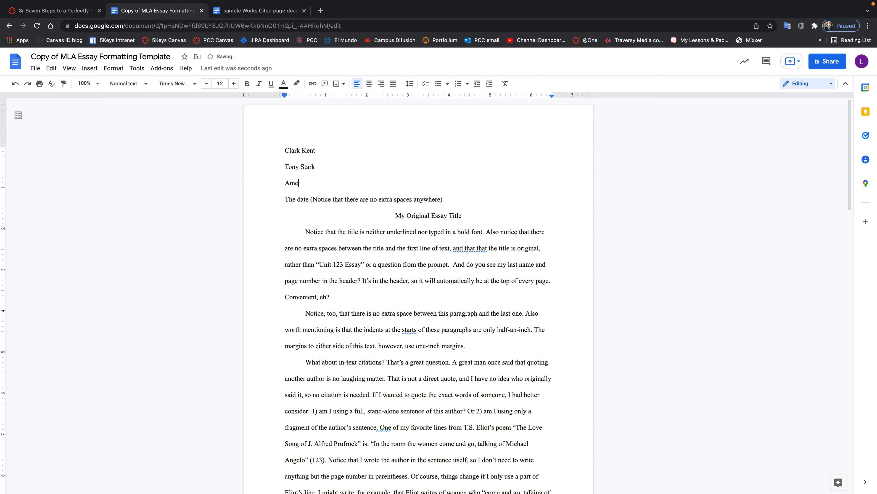
{"action": "type", "text": "rican Voices"}
{"action": "left_click_drag", "start_coordinate": [443, 199], "coordinate": [286, 201]}
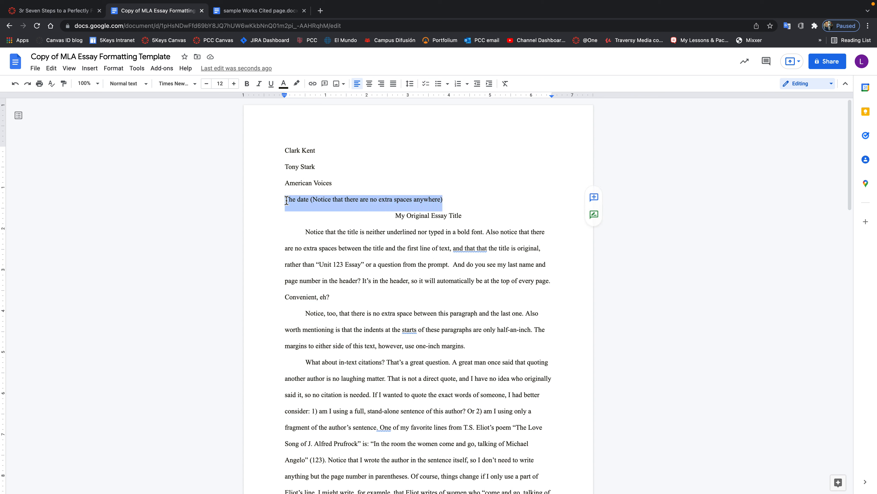
{"action": "type", "text": "January"}
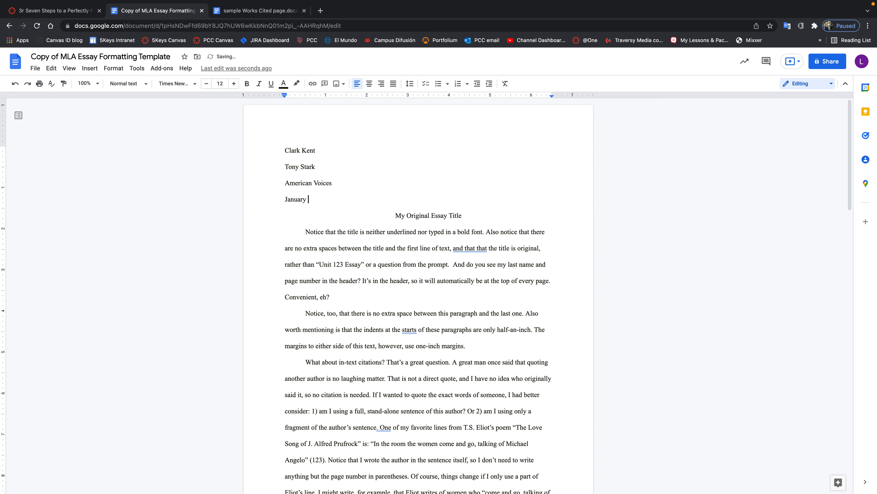
{"action": "type", "text": " 10th, 2034"}
{"action": "left_click", "coordinate": [74, 11]}
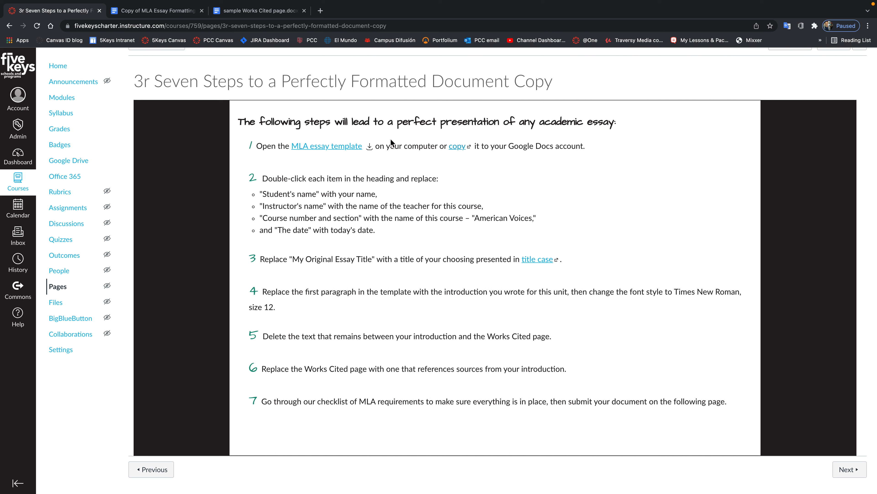
Replace 'My Original Essay Title' with 'How to Grow an Apple Tree'.
{"action": "left_click", "coordinate": [243, 15]}
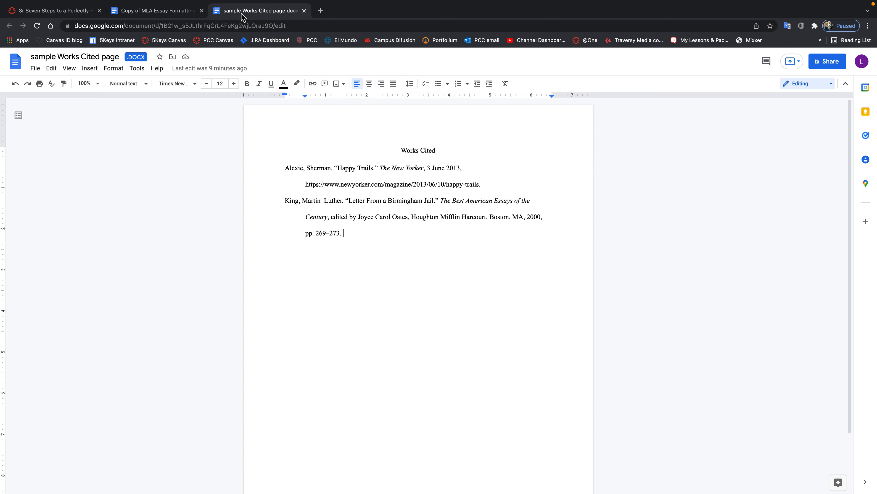
{"action": "left_click", "coordinate": [183, 11]}
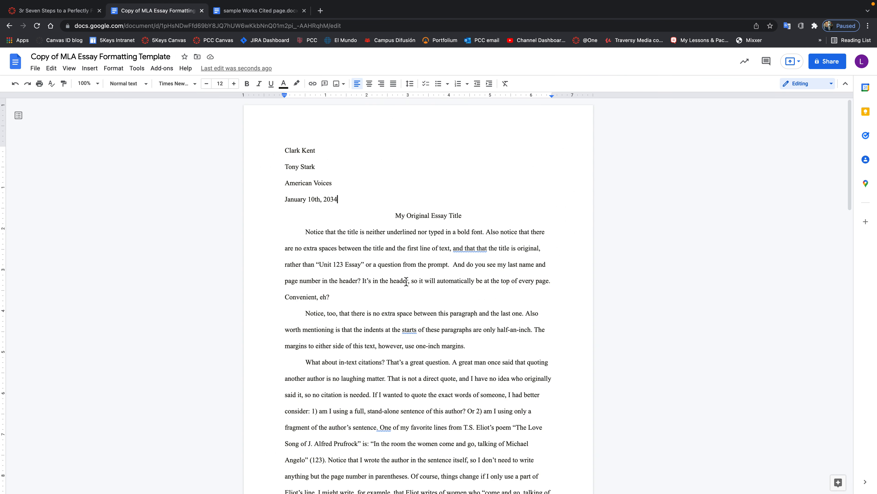
{"action": "left_click", "coordinate": [398, 216]}
{"action": "left_click", "coordinate": [433, 218]}
{"action": "left_click", "coordinate": [461, 217]}
{"action": "left_click_drag", "start_coordinate": [462, 216], "coordinate": [397, 218]}
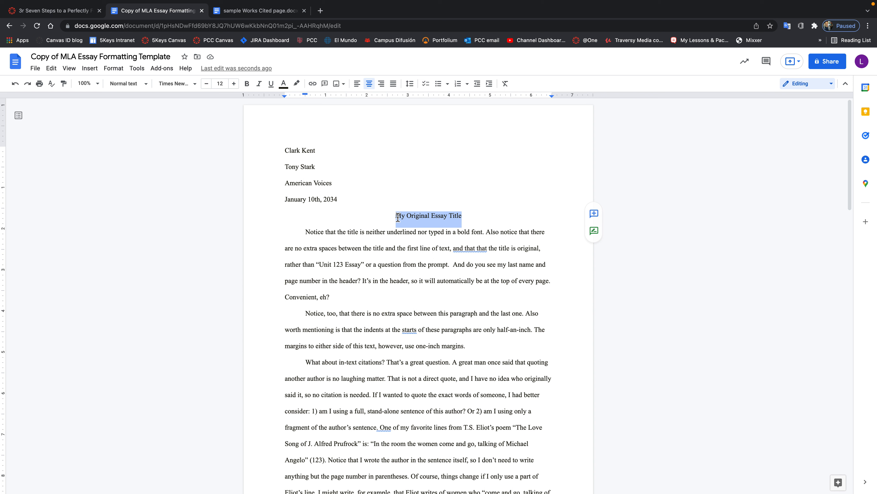
{"action": "type", "text": "How to Grow an Apple Tree"}
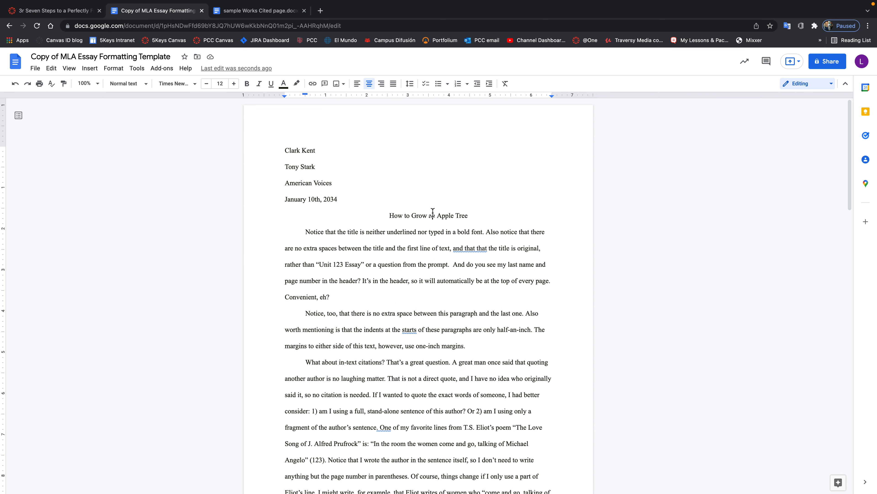
{"action": "left_click", "coordinate": [77, 15]}
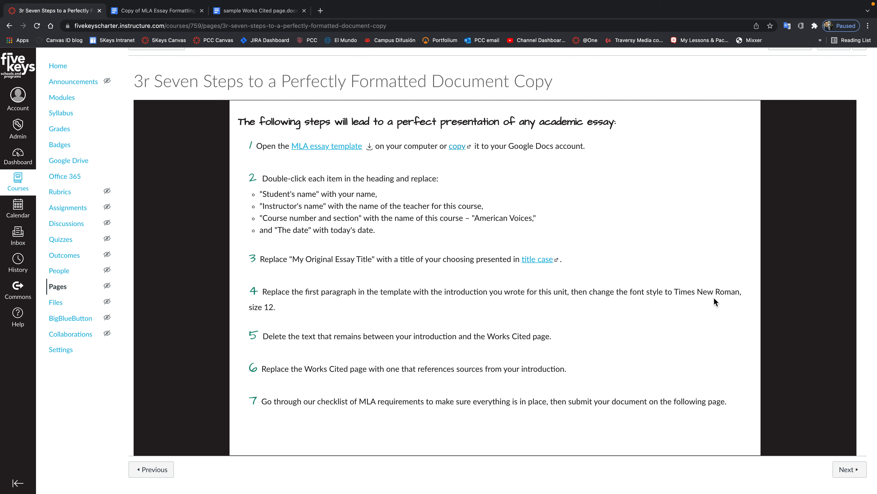
{"action": "left_click", "coordinate": [168, 14]}
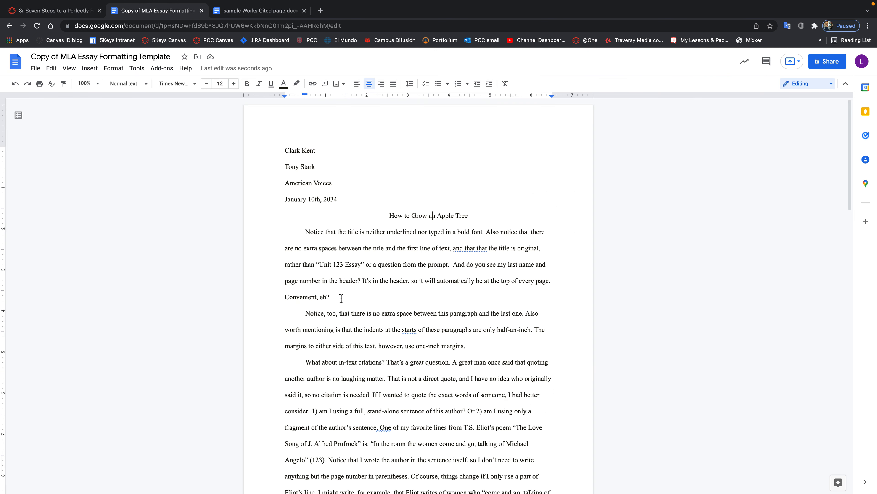
Replace the first body paragraph with a new introduction ending 'this is the greatest essay ever!'.
{"action": "left_click_drag", "start_coordinate": [330, 297], "coordinate": [306, 239]}
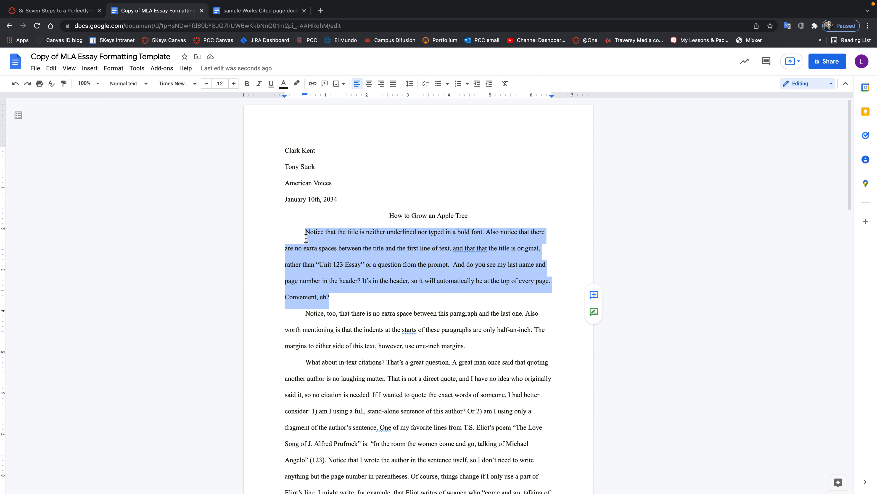
{"action": "type", "text": "This is m"}
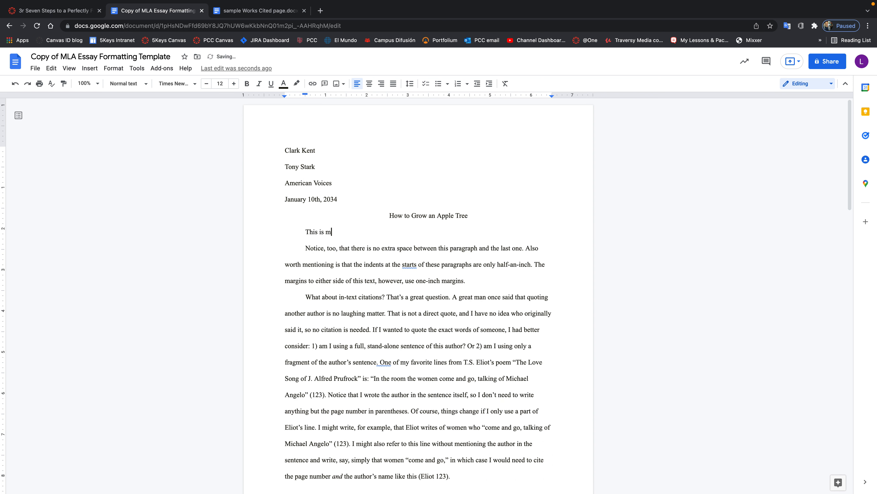
{"action": "type", "text": "y introductio"}
{"action": "type", "text": "n. Isn't it grr"}
{"action": "key", "text": "BackSpace"}
{"action": "type", "text": "eat? Although you may n"}
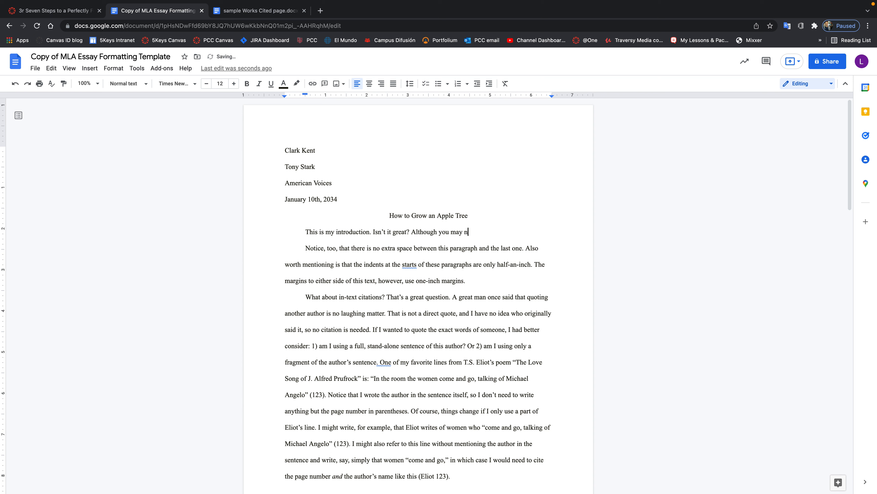
{"action": "type", "text": "ot thinks"}
{"action": "type", "text": "so"}
{"action": "type", "text": ", I"}
{"action": "type", "text": "'ve actuyall;y"}
{"action": "key", "text": "BackSpace"}
{"action": "key", "text": "BackSpace"}
{"action": "key", "text": "BackSpace"}
{"action": "type", "text": "all"}
{"action": "type", "text": "y put a great de"}
{"action": "type", "text": "al of work i"}
{"action": "type", "text": "nto it"}
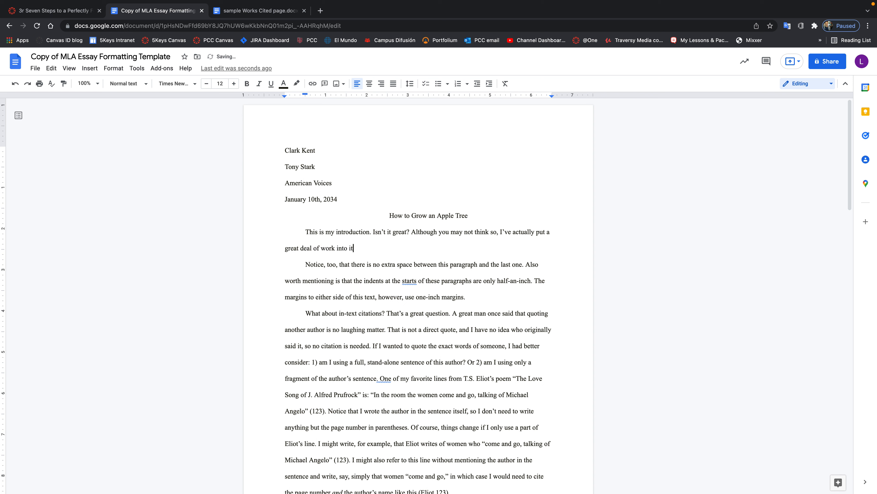
{"action": "type", "text": ",. Once you read it, you'll see that this is th"}
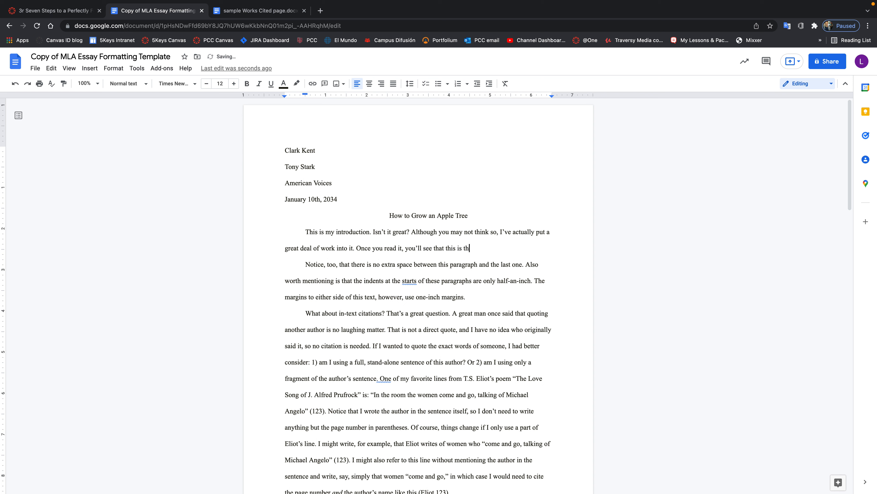
{"action": "type", "text": "e greatest essay ever!"}
{"action": "left_click", "coordinate": [51, 14]}
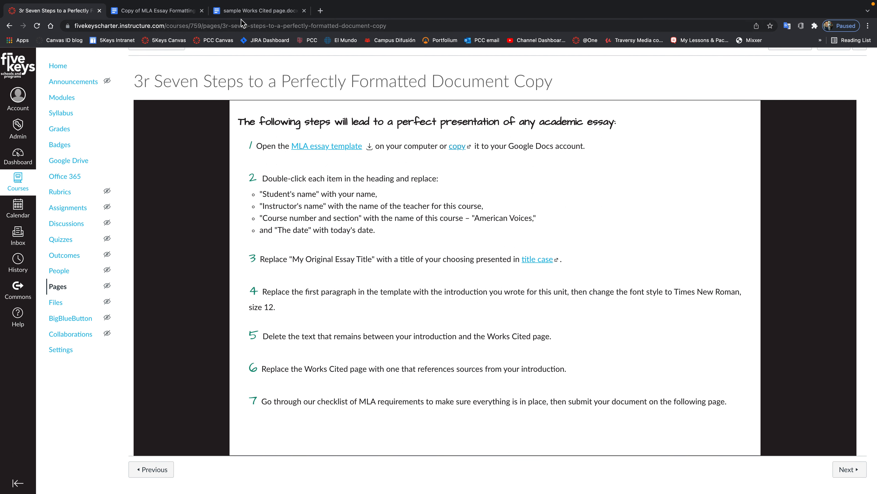
{"action": "left_click", "coordinate": [171, 12]}
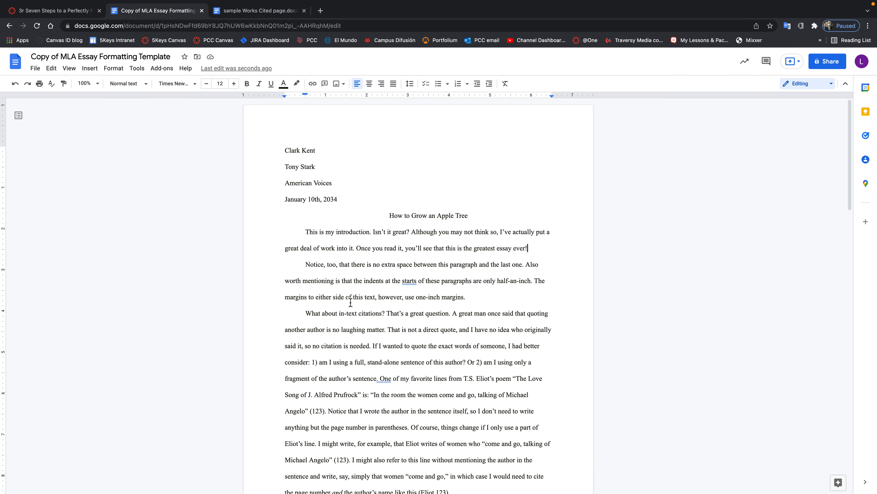
Review the leftover template paragraphs after the introduction, then put the cursor before the instructor's name.
{"action": "left_click_drag", "start_coordinate": [305, 264], "coordinate": [456, 471]}
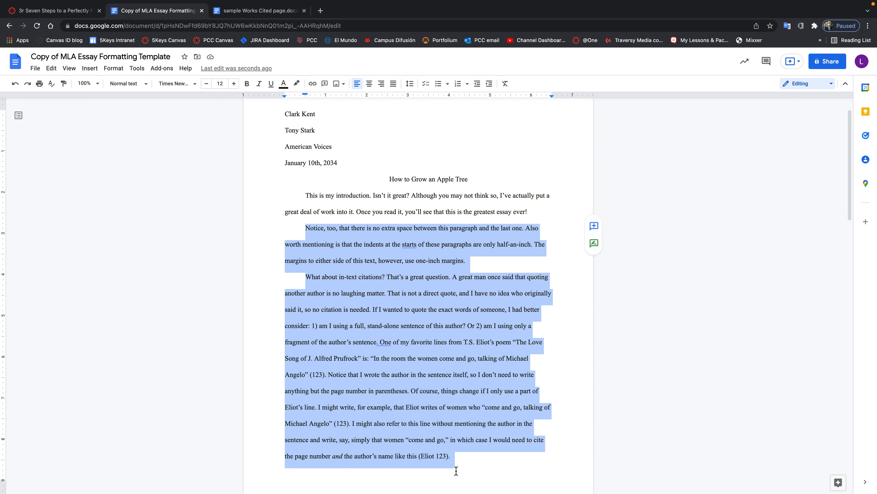
{"action": "scroll", "coordinate": [436, 452], "scroll_direction": "down", "scroll_amount": 4}
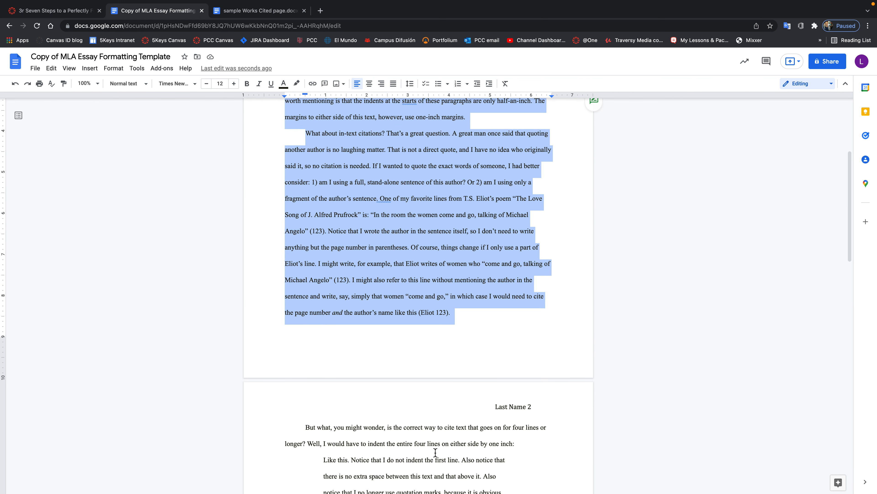
{"action": "scroll", "coordinate": [436, 452], "scroll_direction": "down", "scroll_amount": 1}
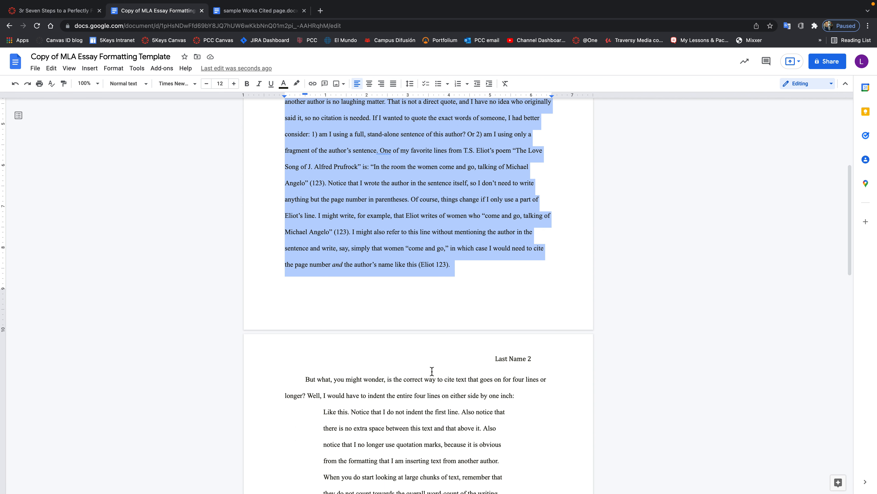
{"action": "scroll", "coordinate": [473, 401], "scroll_direction": "down", "scroll_amount": 1}
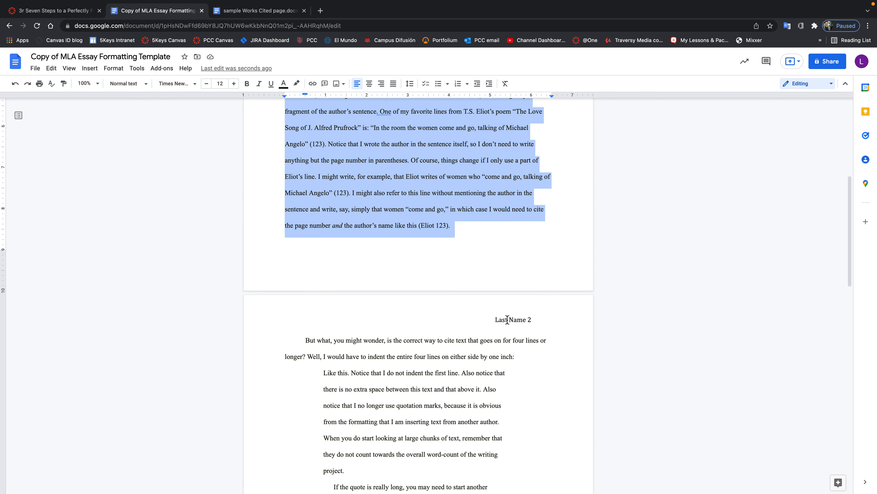
{"action": "scroll", "coordinate": [507, 319], "scroll_direction": "up", "scroll_amount": 6}
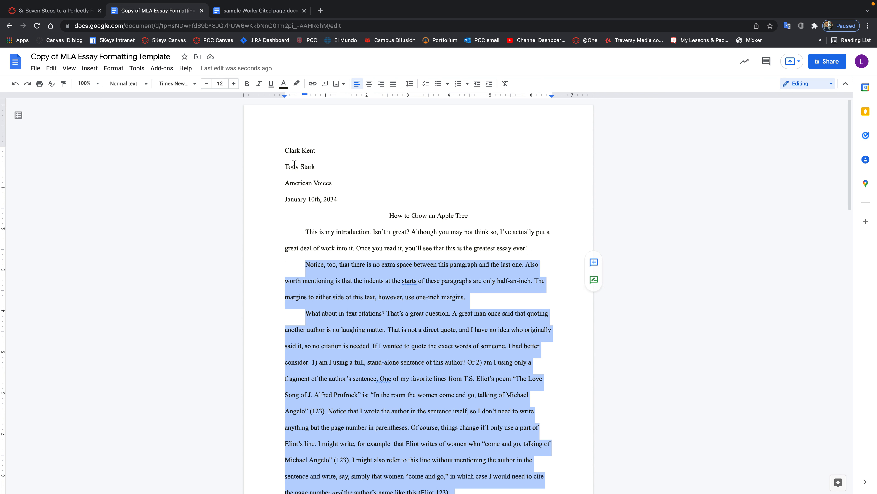
{"action": "left_click_drag", "start_coordinate": [287, 169], "coordinate": [305, 177]}
{"action": "left_click", "coordinate": [285, 169]}
Insert 'Professor' before the instructor's name in the heading.
{"action": "type", "text": "Profess"}
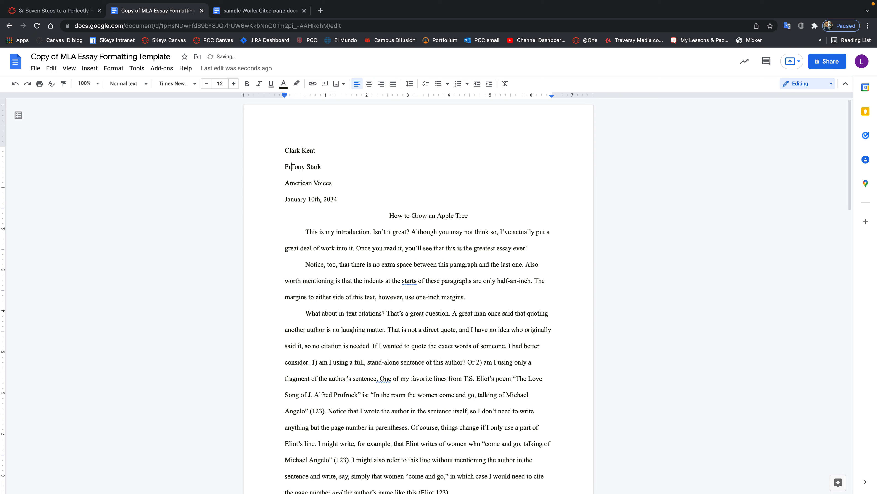
{"action": "type", "text": "or"}
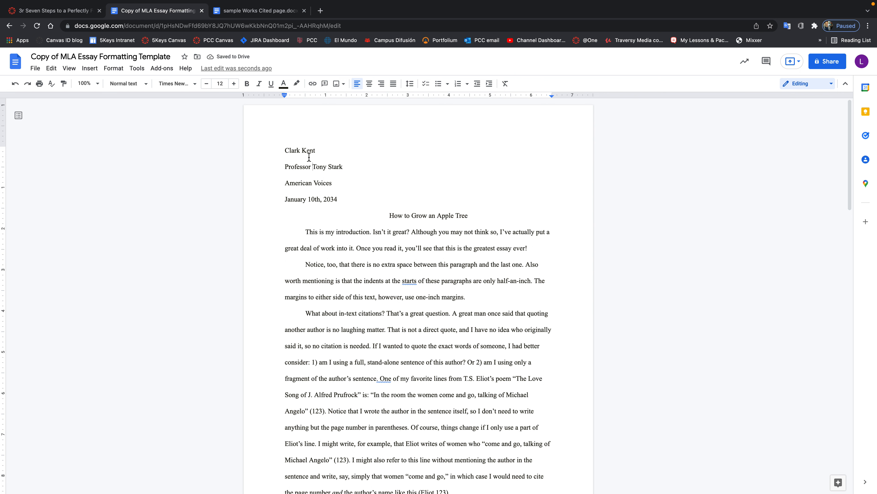
{"action": "scroll", "coordinate": [472, 340], "scroll_direction": "down", "scroll_amount": 3}
{"action": "scroll", "coordinate": [471, 341], "scroll_direction": "down", "scroll_amount": 5}
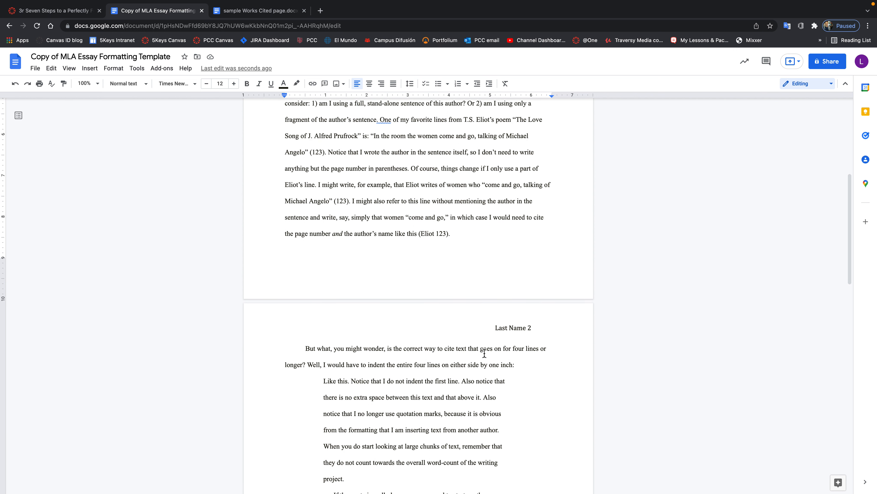
{"action": "scroll", "coordinate": [485, 353], "scroll_direction": "down", "scroll_amount": 1}
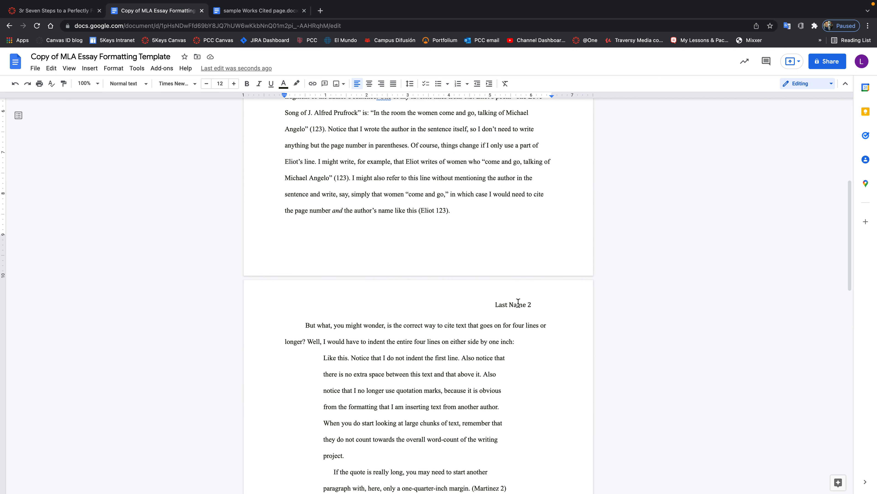
Replace the 'Last Name' placeholder in the page header with the student's surname.
{"action": "left_click", "coordinate": [490, 305]}
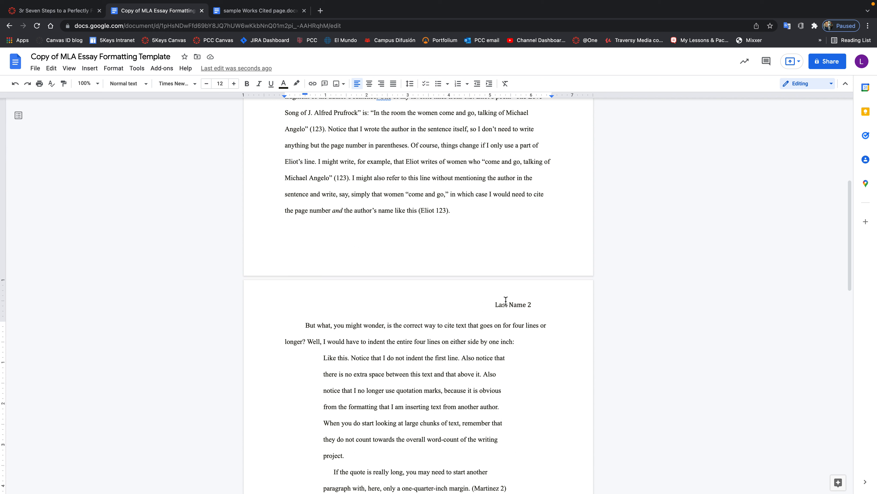
{"action": "left_click", "coordinate": [523, 303]}
{"action": "left_click", "coordinate": [540, 295]}
{"action": "double_click", "coordinate": [539, 294]}
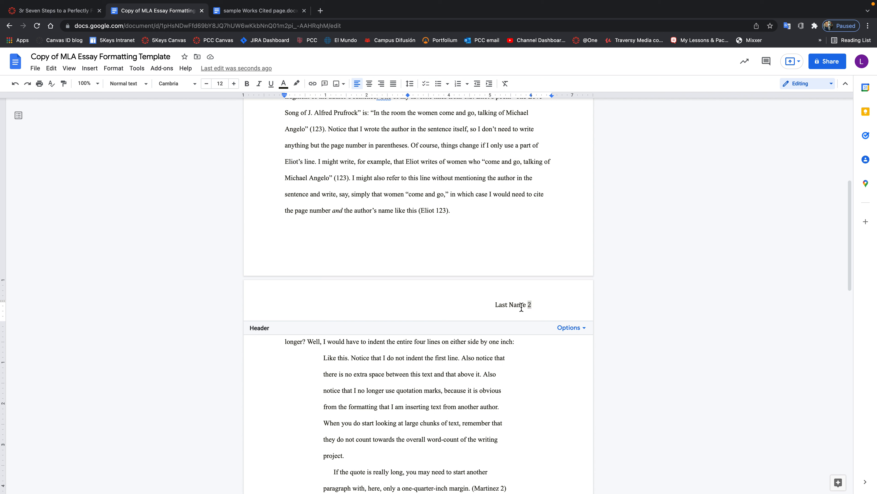
{"action": "left_click_drag", "start_coordinate": [523, 306], "coordinate": [495, 307]}
{"action": "key", "text": "BackSpace"}
{"action": "type", "text": "Kent"}
{"action": "scroll", "coordinate": [477, 387], "scroll_direction": "down", "scroll_amount": 5}
{"action": "scroll", "coordinate": [477, 386], "scroll_direction": "down", "scroll_amount": 4}
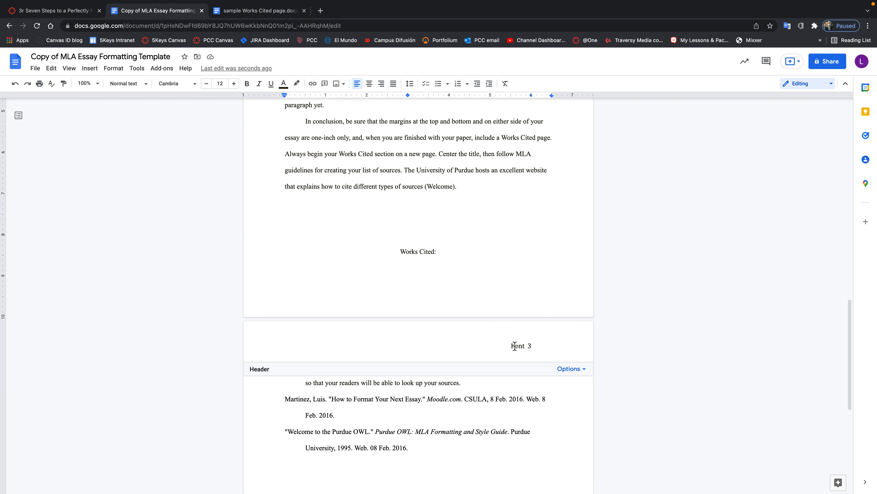
{"action": "scroll", "coordinate": [532, 345], "scroll_direction": "up", "scroll_amount": 3}
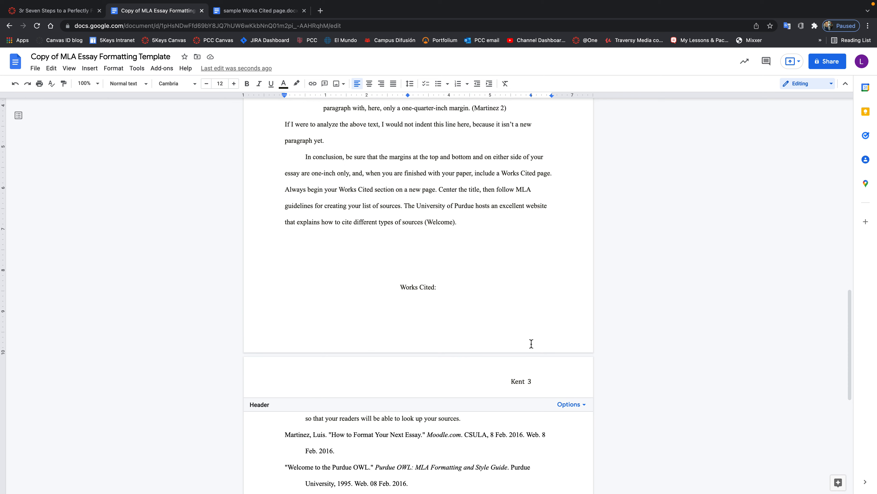
{"action": "scroll", "coordinate": [530, 344], "scroll_direction": "up", "scroll_amount": 2}
{"action": "scroll", "coordinate": [530, 343], "scroll_direction": "down", "scroll_amount": 4}
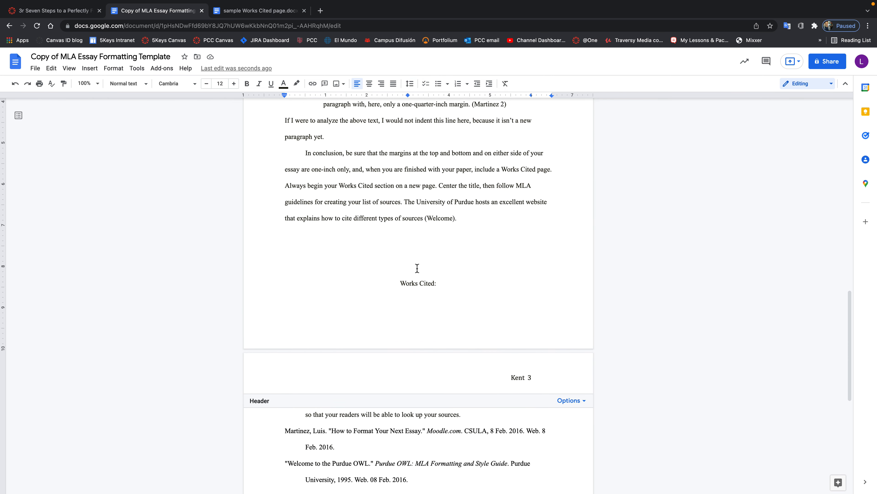
{"action": "scroll", "coordinate": [457, 275], "scroll_direction": "up", "scroll_amount": 6}
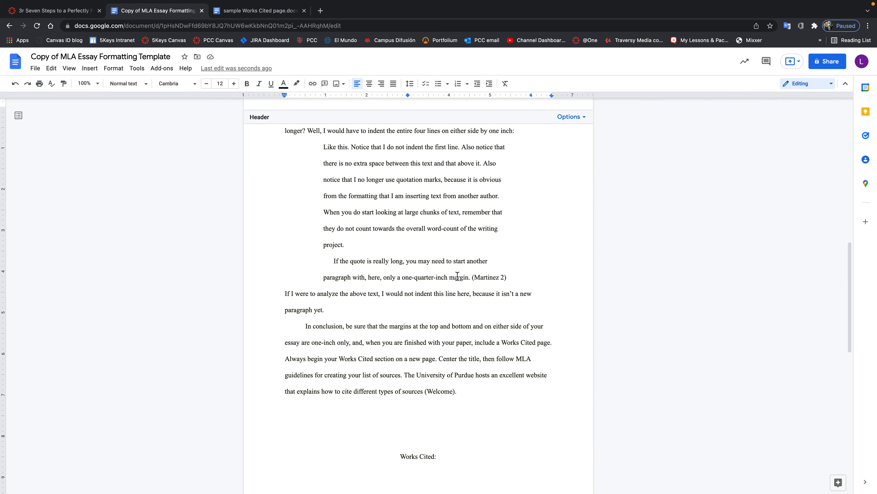
{"action": "scroll", "coordinate": [458, 276], "scroll_direction": "up", "scroll_amount": 12}
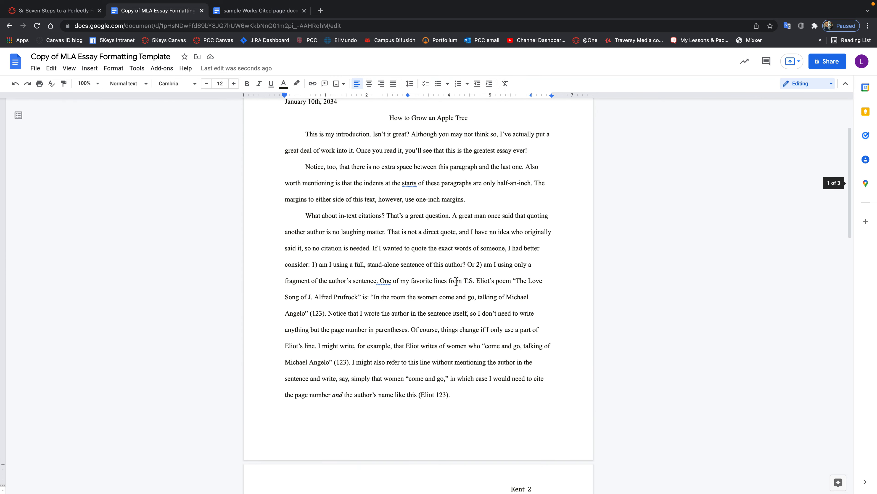
{"action": "scroll", "coordinate": [456, 281], "scroll_direction": "down", "scroll_amount": 1}
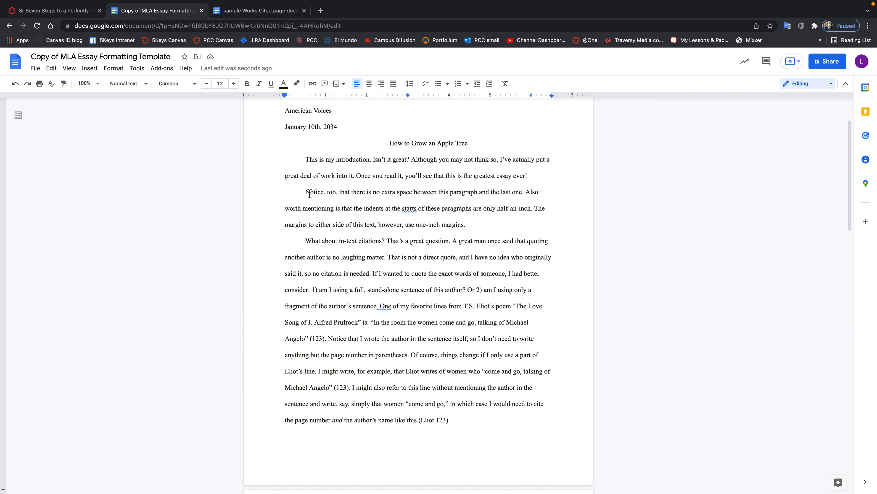
{"action": "left_click_drag", "start_coordinate": [307, 194], "coordinate": [472, 423]}
Delete the leftover sample paragraphs and Works Cited instructions between the introduction and Works Cited.
{"action": "key", "text": "BackSpace"}
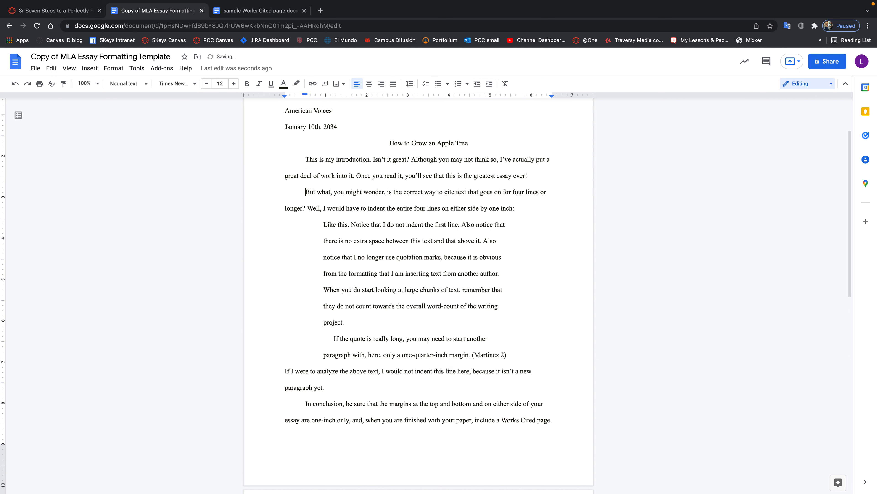
{"action": "left_click_drag", "start_coordinate": [305, 192], "coordinate": [567, 424]}
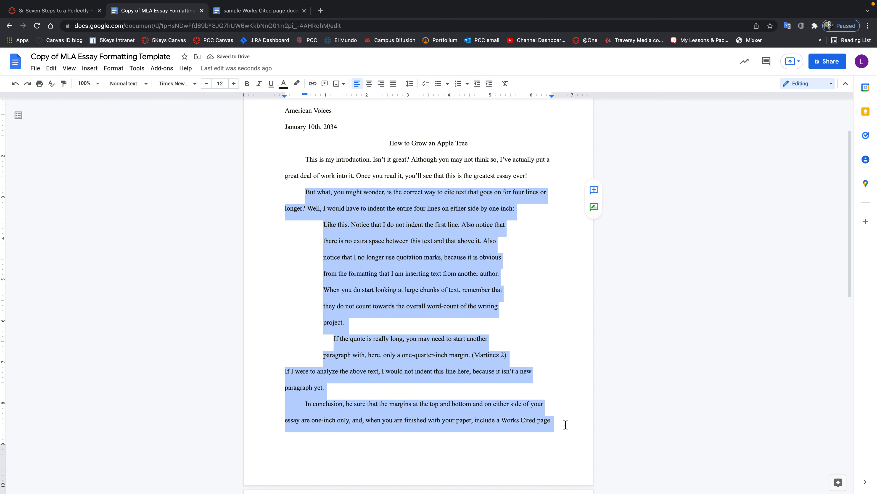
{"action": "key", "text": "BackSpace"}
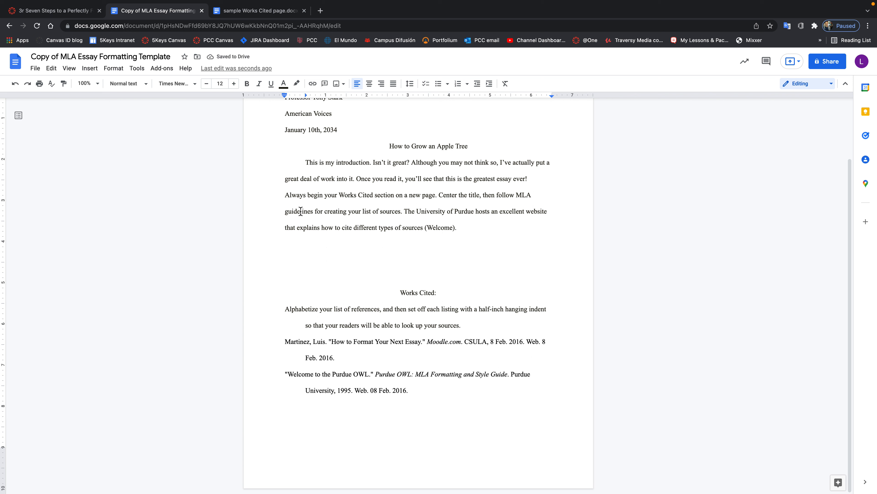
{"action": "left_click_drag", "start_coordinate": [281, 196], "coordinate": [476, 233]}
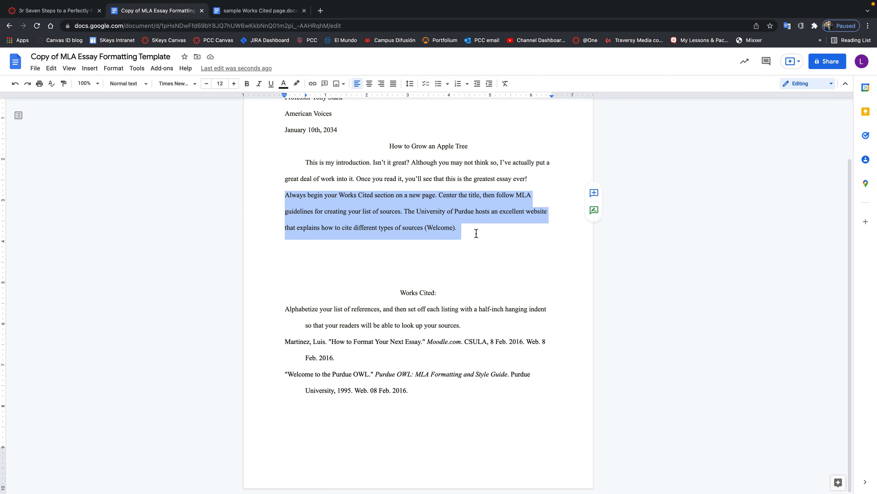
{"action": "key", "text": "BackSpace"}
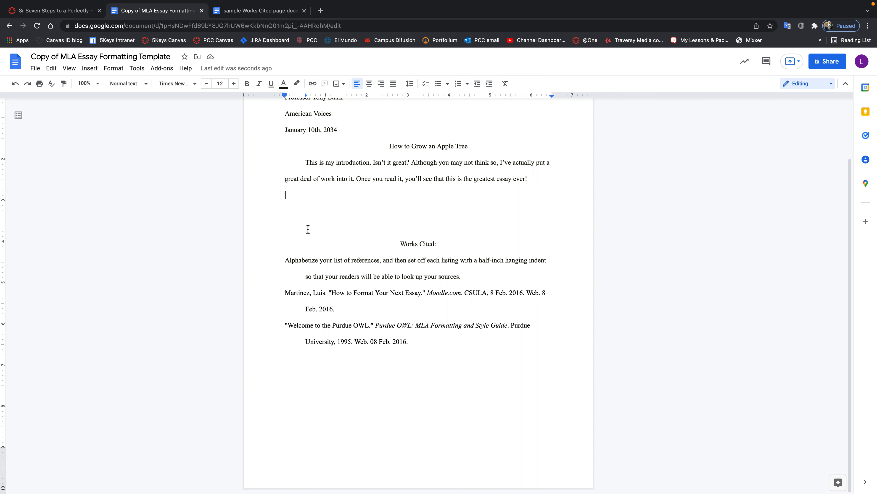
Insert three blank lines after the introduction so Works Cited moves onto page 2.
{"action": "key", "text": "Return"}
{"action": "key", "text": "Return"}
{"action": "key", "text": "Return"}
{"action": "key", "text": "Return"}
{"action": "key", "text": "Return"}
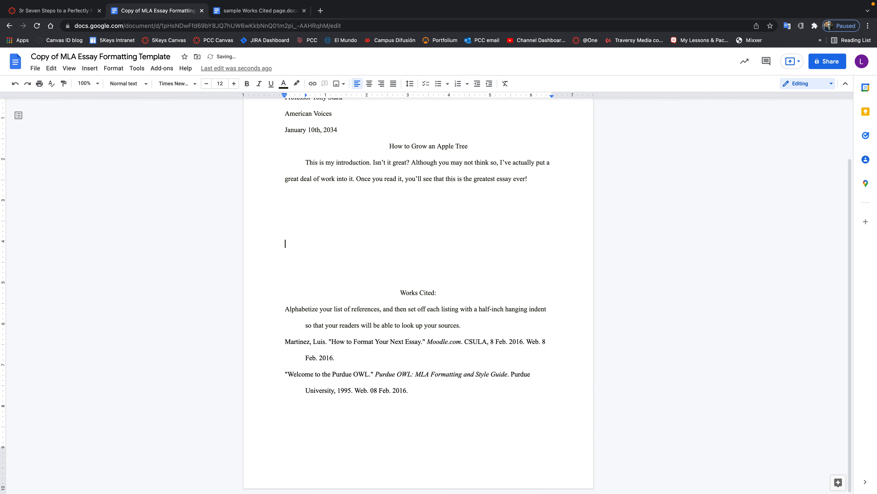
{"action": "key", "text": "Return"}
{"action": "key", "text": "Return"}
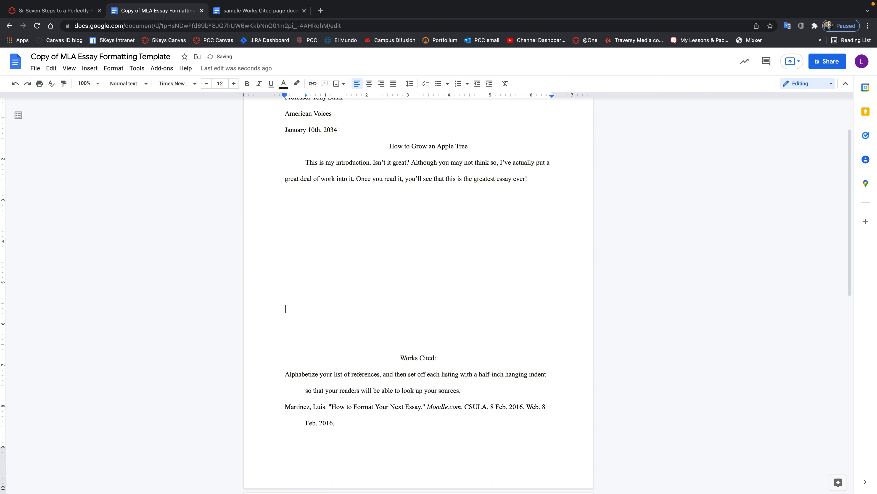
{"action": "key", "text": "Return"}
{"action": "key", "text": "Return"}
{"action": "key", "text": "Return"}
{"action": "key", "text": "Return"}
{"action": "key", "text": "Return"}
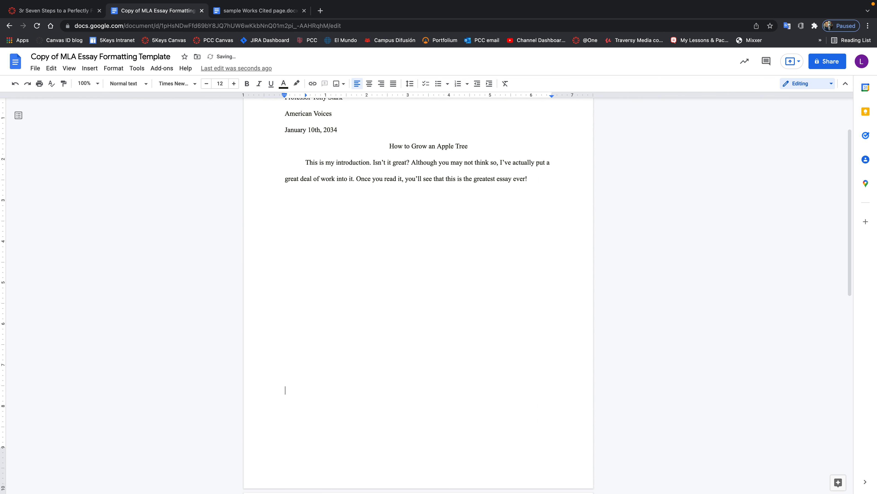
{"action": "scroll", "coordinate": [315, 258], "scroll_direction": "down", "scroll_amount": 8}
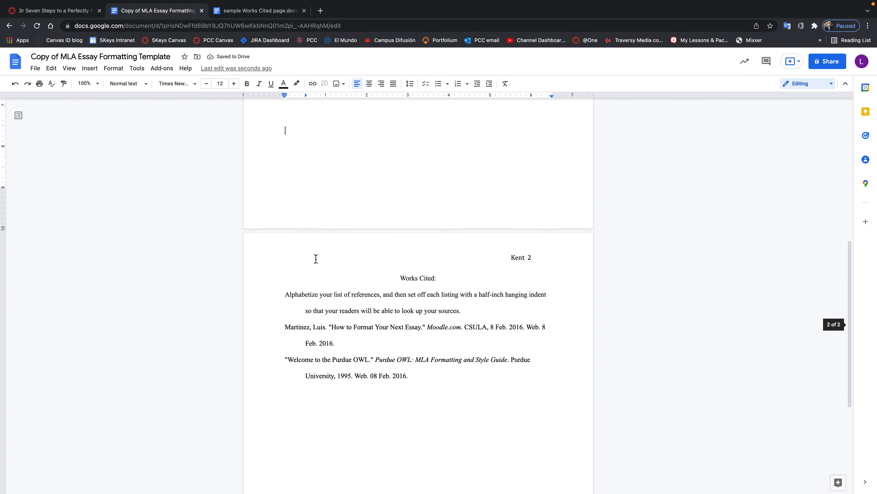
{"action": "scroll", "coordinate": [316, 259], "scroll_direction": "down", "scroll_amount": 1}
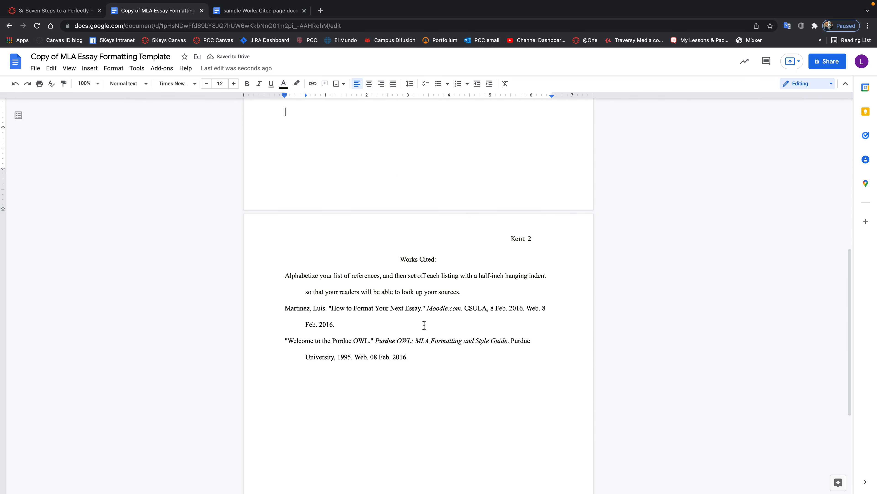
{"action": "scroll", "coordinate": [362, 248], "scroll_direction": "up", "scroll_amount": 3}
{"action": "scroll", "coordinate": [362, 247], "scroll_direction": "up", "scroll_amount": 7}
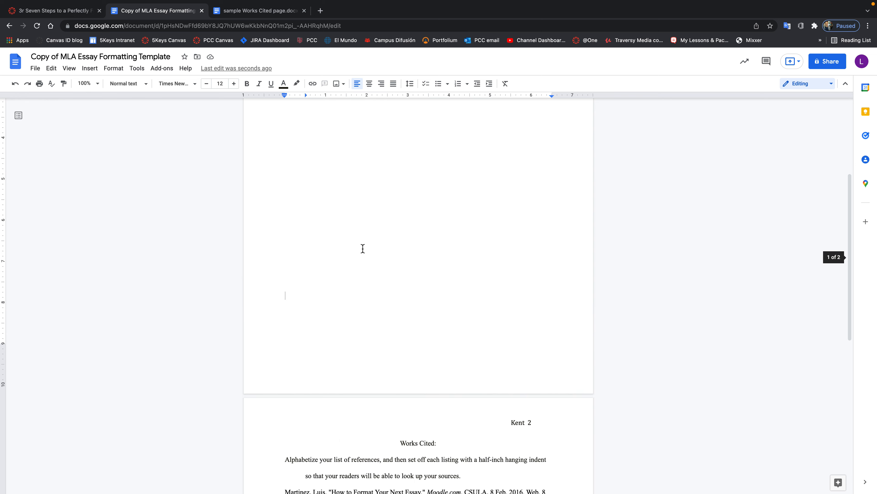
{"action": "scroll", "coordinate": [364, 248], "scroll_direction": "down", "scroll_amount": 6}
{"action": "scroll", "coordinate": [364, 249], "scroll_direction": "down", "scroll_amount": 4}
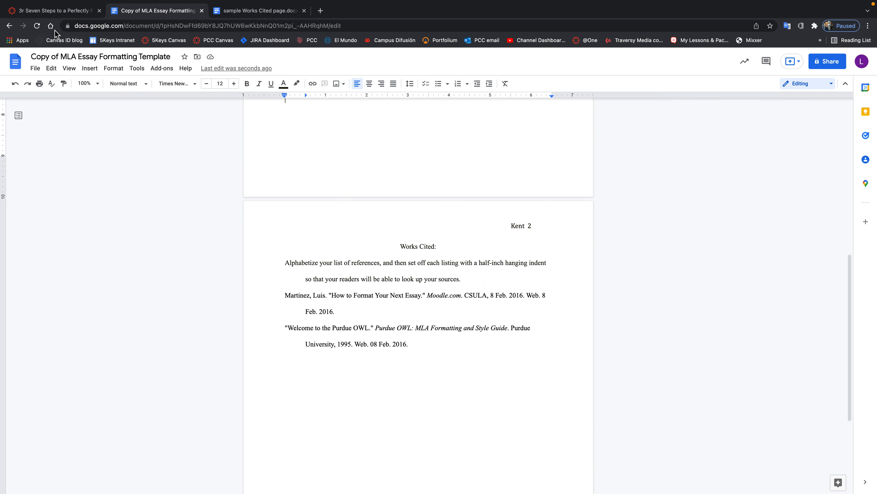
{"action": "left_click", "coordinate": [52, 11]}
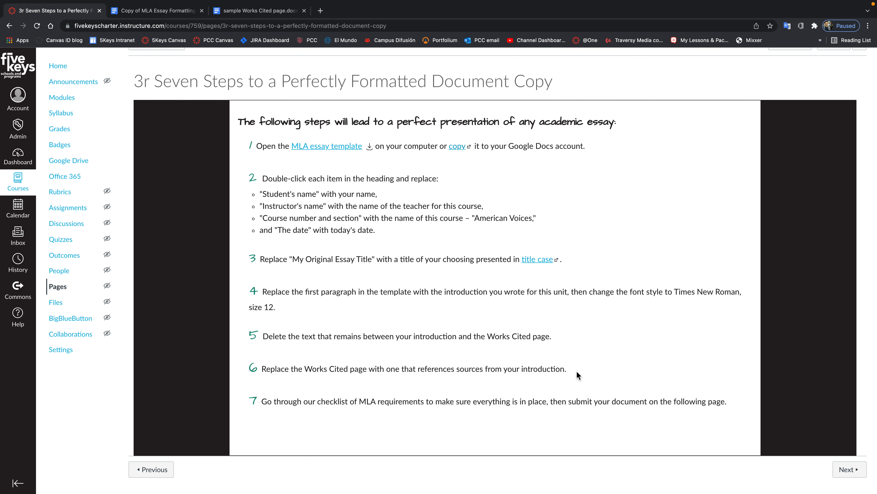
Select the Works Cited heading and two citations in the sample Works Cited document.
{"action": "left_click", "coordinate": [270, 13]}
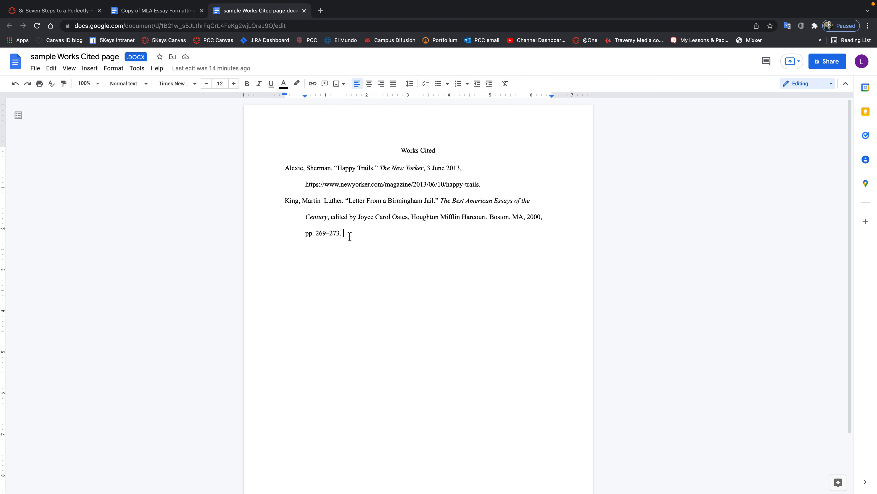
{"action": "left_click_drag", "start_coordinate": [345, 235], "coordinate": [378, 149]}
{"action": "key", "text": "ctrl+c"}
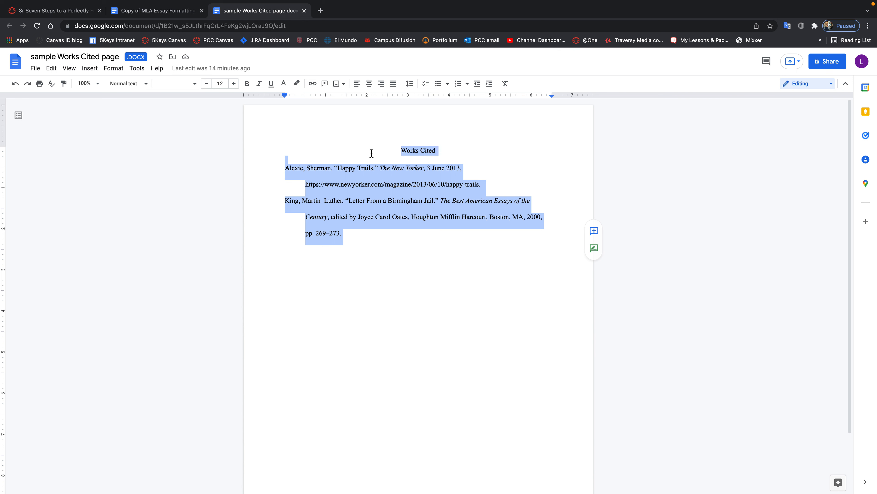
{"action": "left_click", "coordinate": [160, 13]}
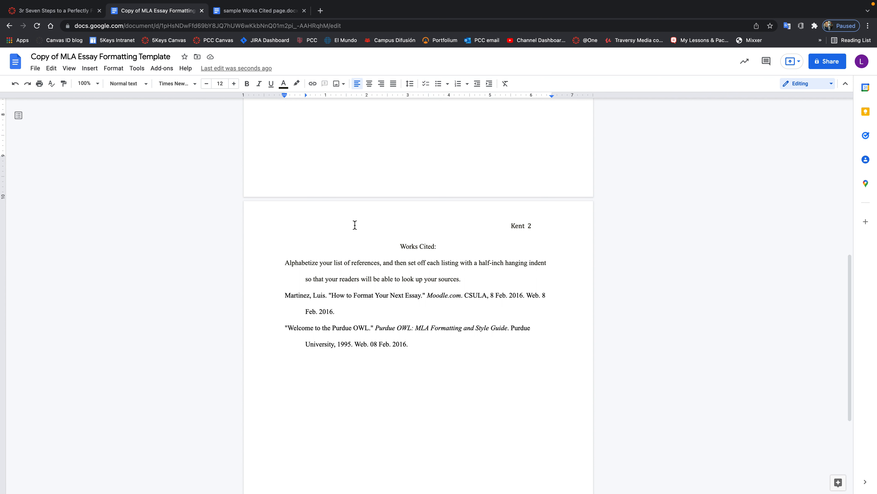
Replace the old Works Cited entries with the pasted sample heading and Alexie and King citations.
{"action": "left_click_drag", "start_coordinate": [411, 346], "coordinate": [332, 255]}
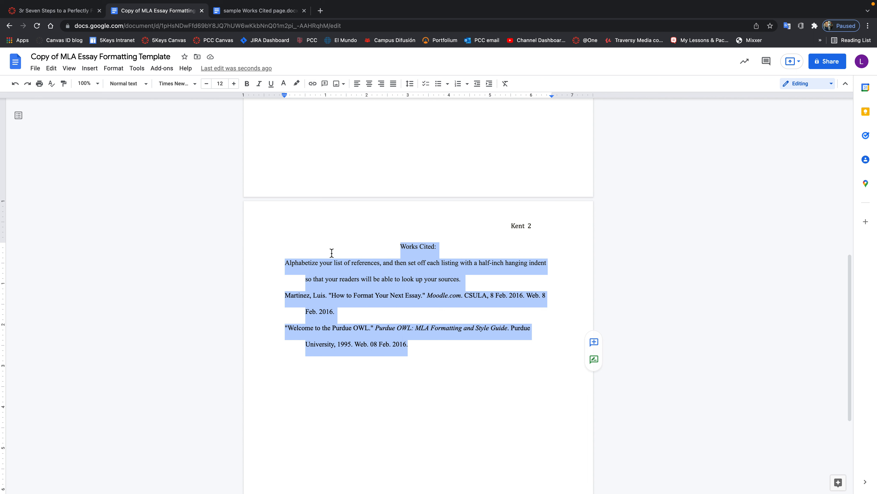
{"action": "key", "text": "BackSpace"}
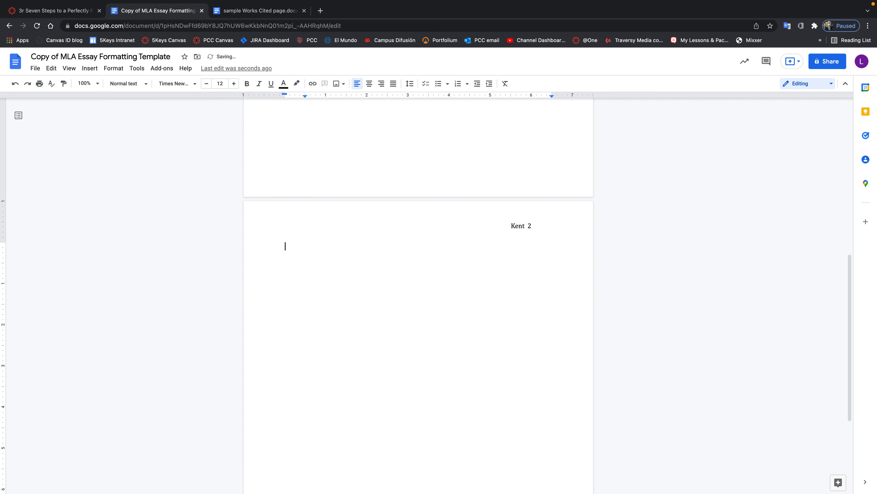
{"action": "key", "text": "ctrl+v"}
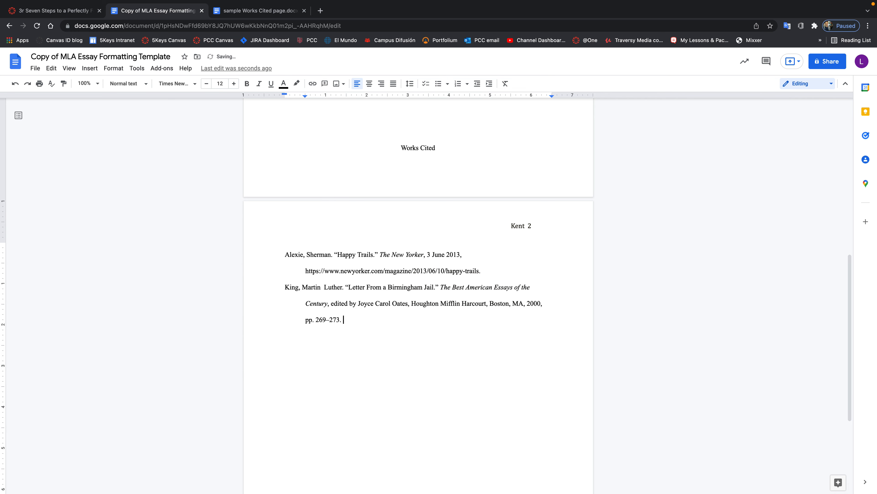
Insert a page break before the Works Cited heading so it starts on page 2.
{"action": "left_click", "coordinate": [397, 138]}
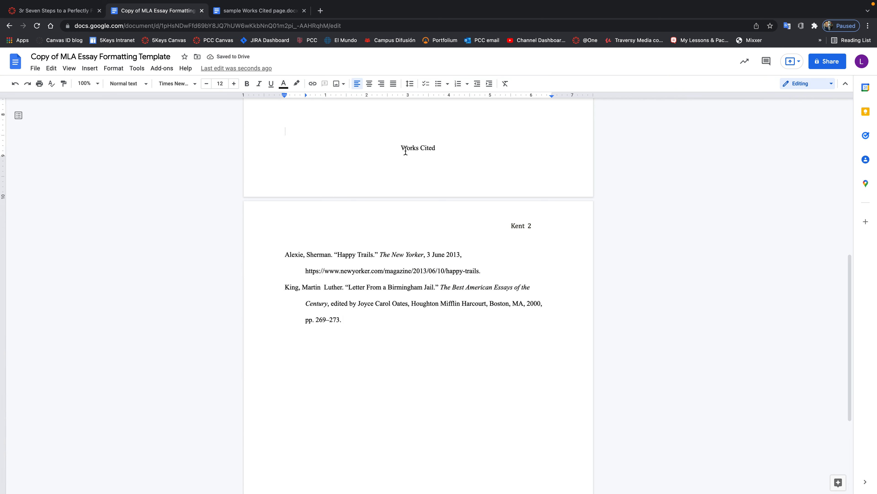
{"action": "left_click", "coordinate": [402, 147]}
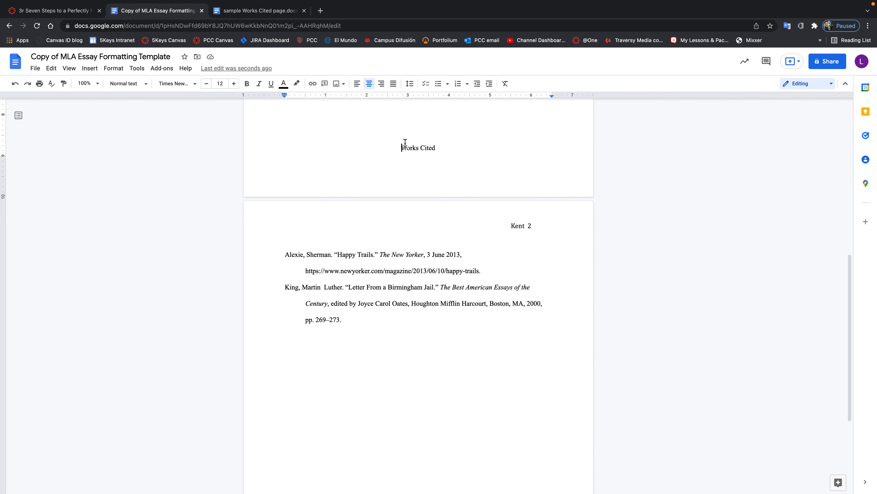
{"action": "key", "text": "ctrl+Return"}
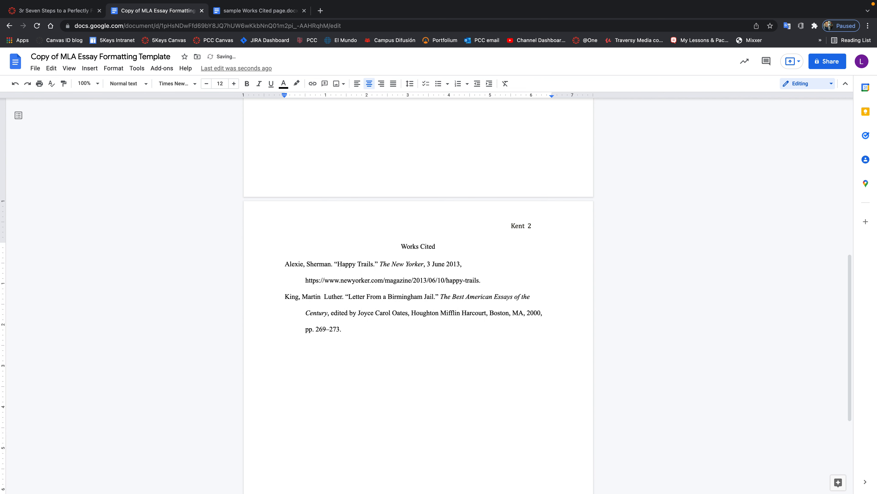
{"action": "scroll", "coordinate": [392, 174], "scroll_direction": "up", "scroll_amount": 9}
{"action": "scroll", "coordinate": [392, 175], "scroll_direction": "up", "scroll_amount": 3}
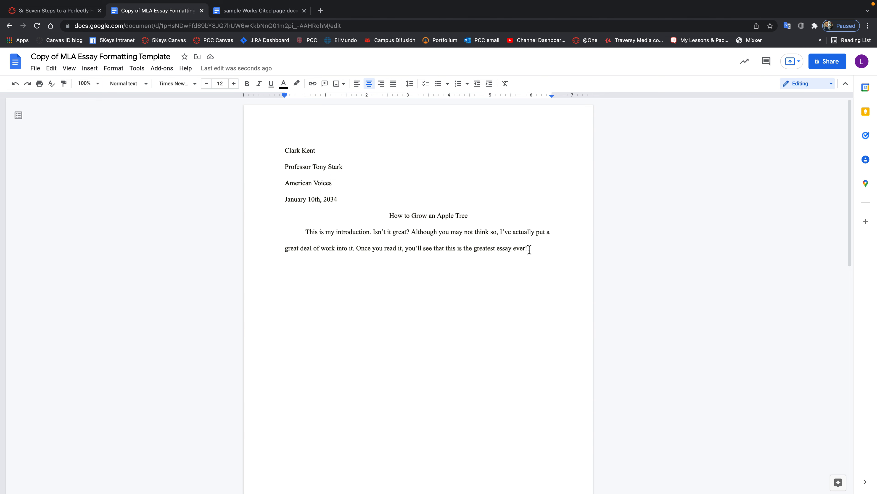
{"action": "scroll", "coordinate": [495, 304], "scroll_direction": "down", "scroll_amount": 8}
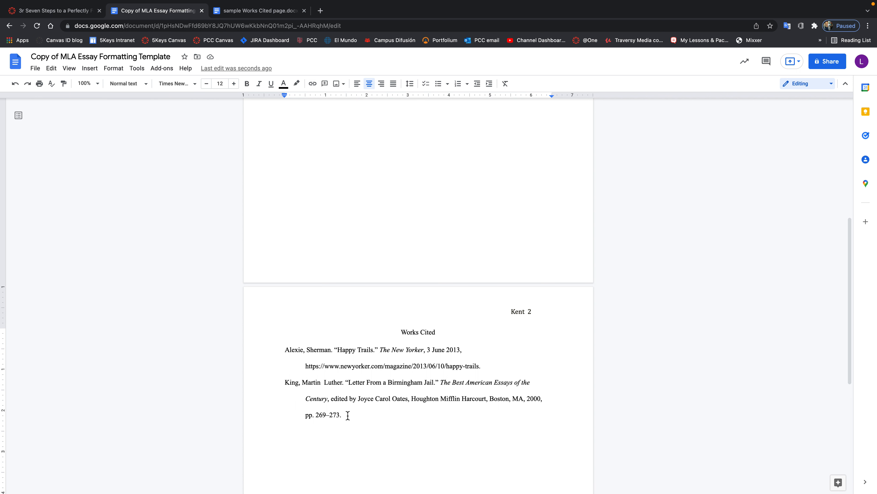
{"action": "scroll", "coordinate": [348, 415], "scroll_direction": "down", "scroll_amount": 2}
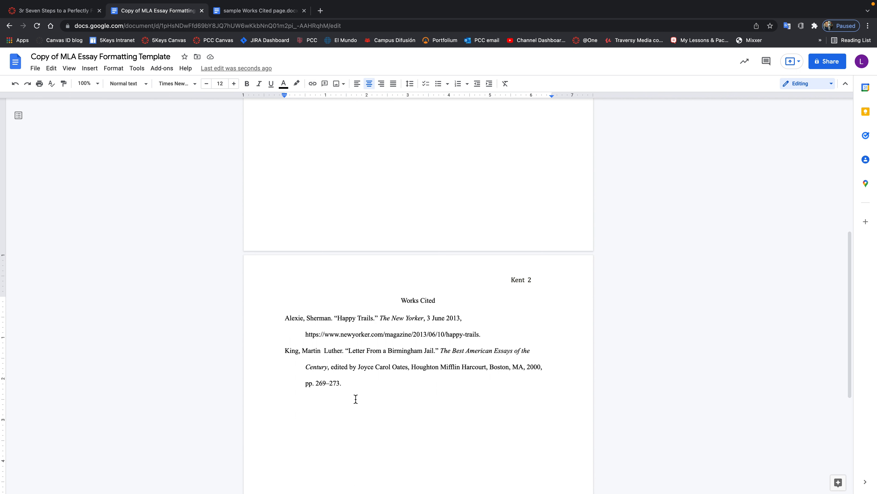
{"action": "scroll", "coordinate": [354, 366], "scroll_direction": "up", "scroll_amount": 2}
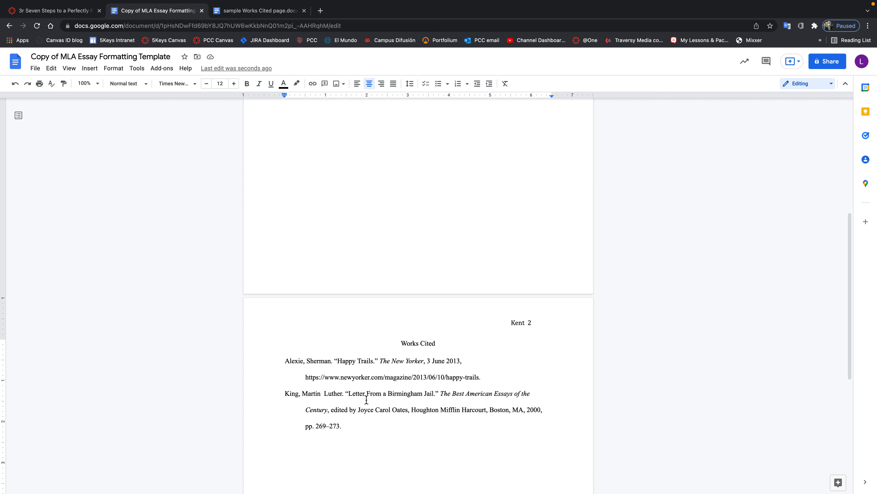
{"action": "scroll", "coordinate": [367, 397], "scroll_direction": "up", "scroll_amount": 2}
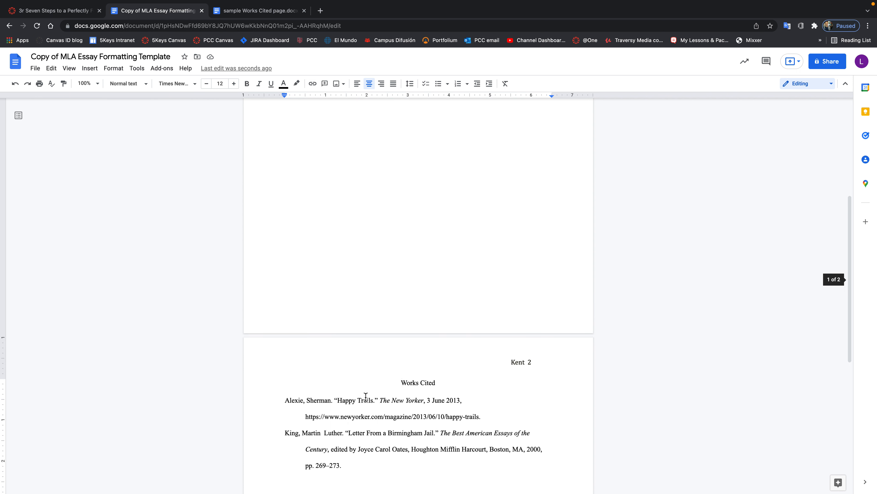
{"action": "scroll", "coordinate": [323, 301], "scroll_direction": "up", "scroll_amount": 6}
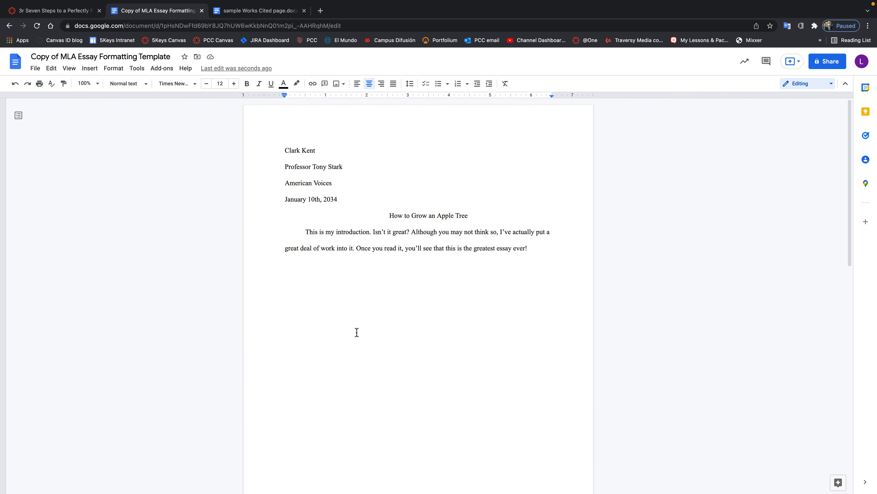